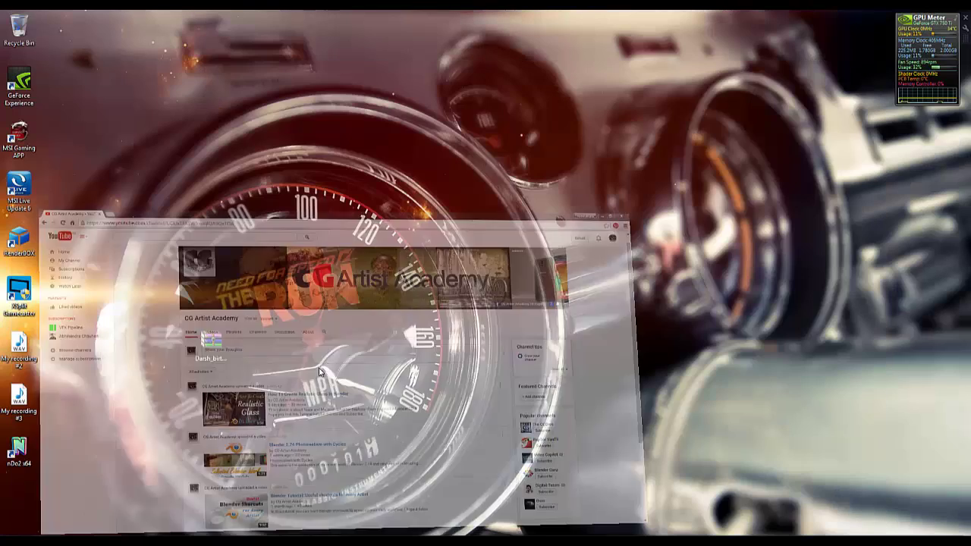
# Launch nDo2 in Photoshop CS5, then move its preview cube right and its panel lower-left
pyautogui.doubleClick(25, 448)
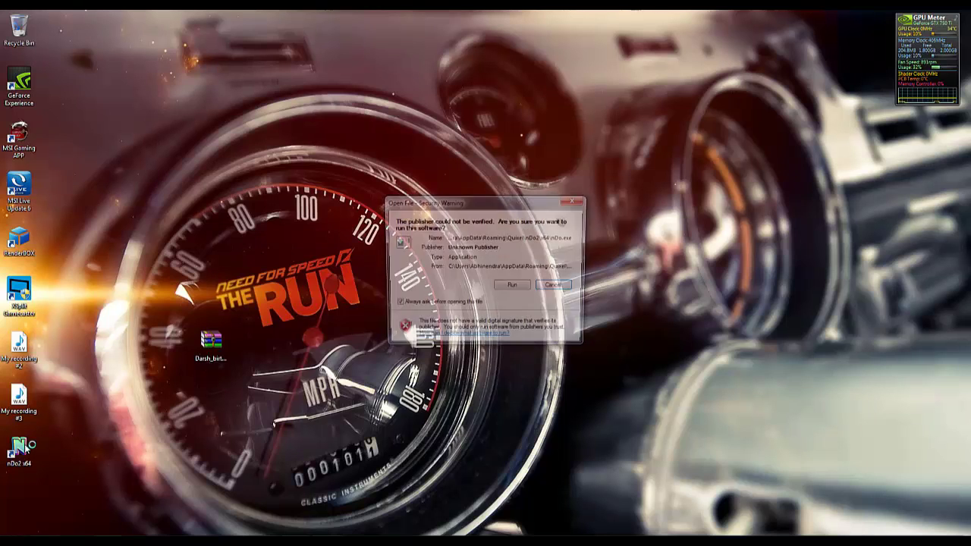
pyautogui.click(513, 285)
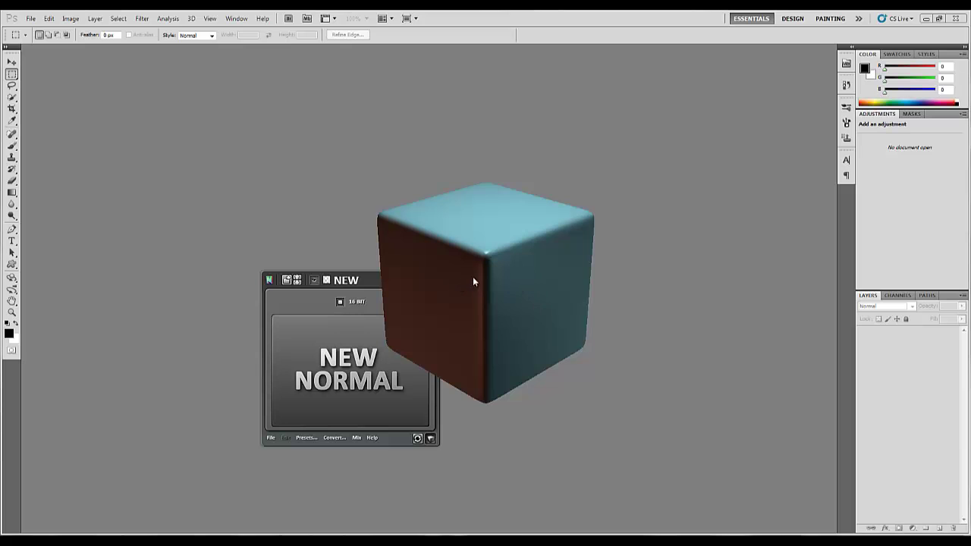
pyautogui.moveTo(472, 278); pyautogui.dragTo(479, 246)
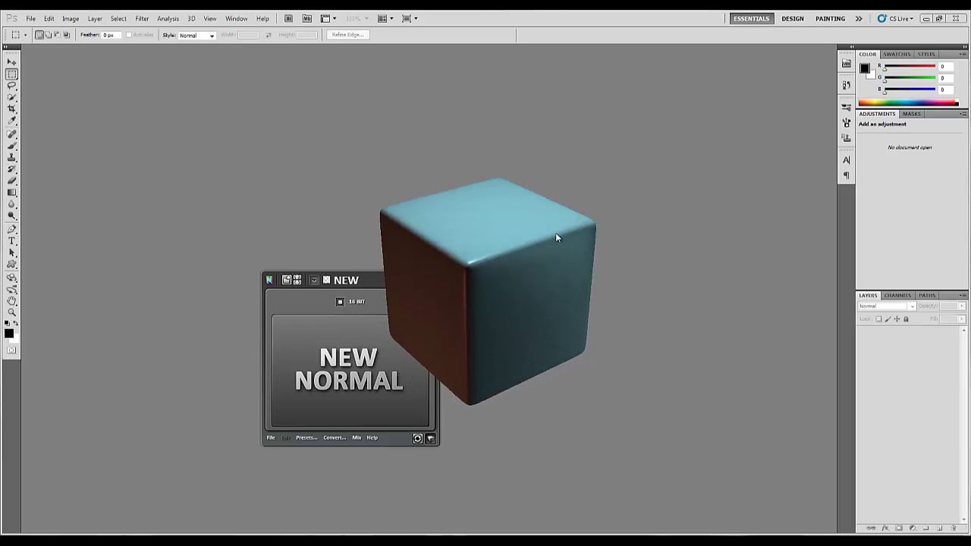
pyautogui.moveTo(555, 232); pyautogui.dragTo(700, 216)
pyautogui.moveTo(365, 282); pyautogui.dragTo(194, 318)
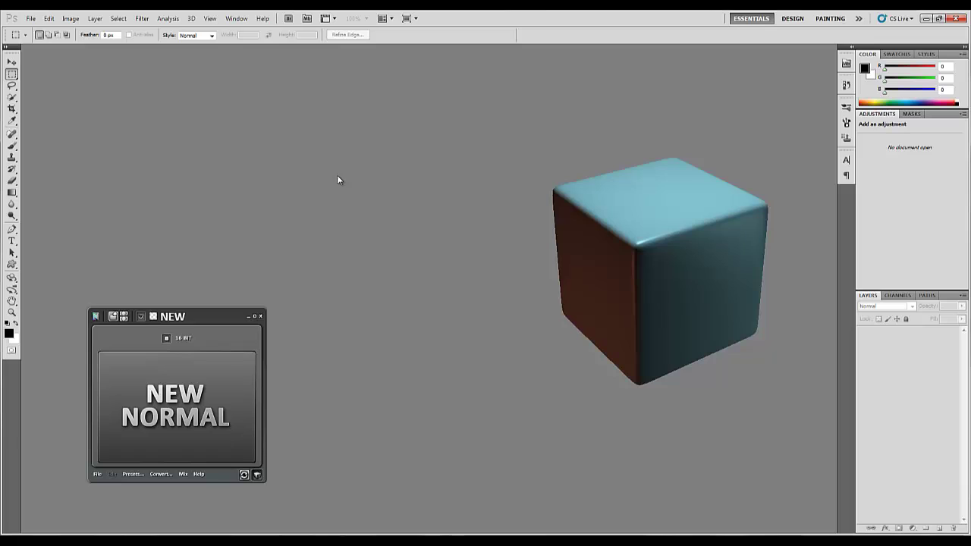
# Open TextureX Brick Grey Cobble Stone Small Ground Texture.jpg from the Textures folder
pyautogui.doubleClick(351, 286)
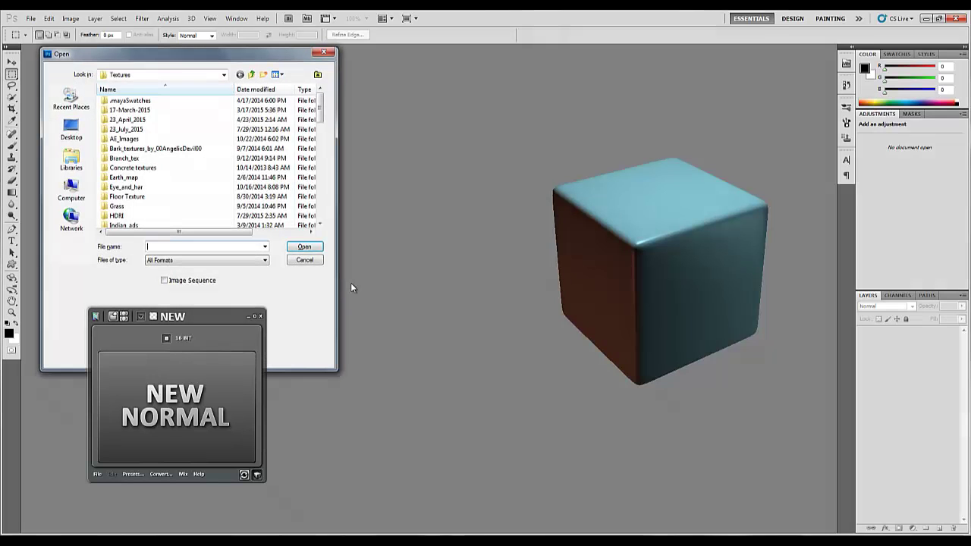
pyautogui.moveTo(321, 107); pyautogui.dragTo(320, 119)
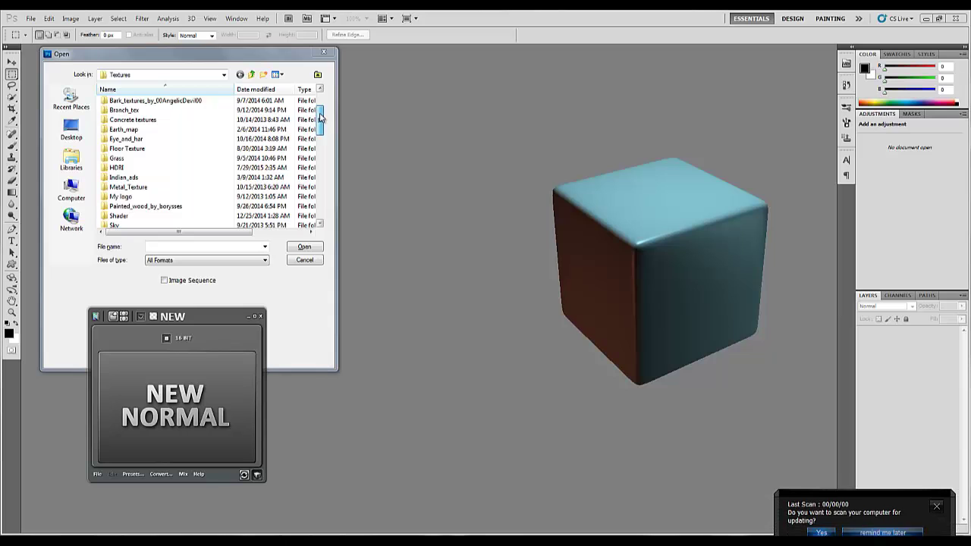
pyautogui.click(324, 157)
pyautogui.moveTo(325, 158); pyautogui.dragTo(319, 202)
pyautogui.click(314, 187)
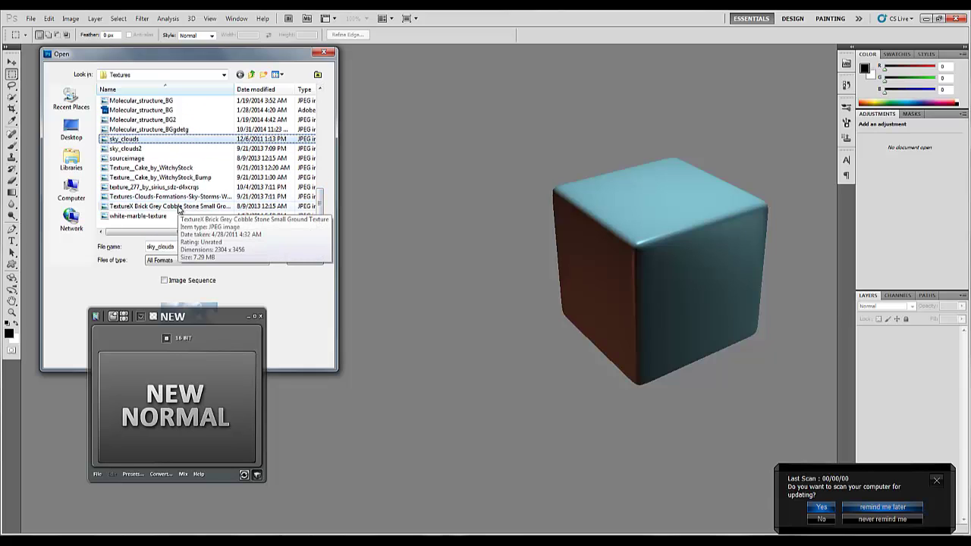
pyautogui.click(179, 208)
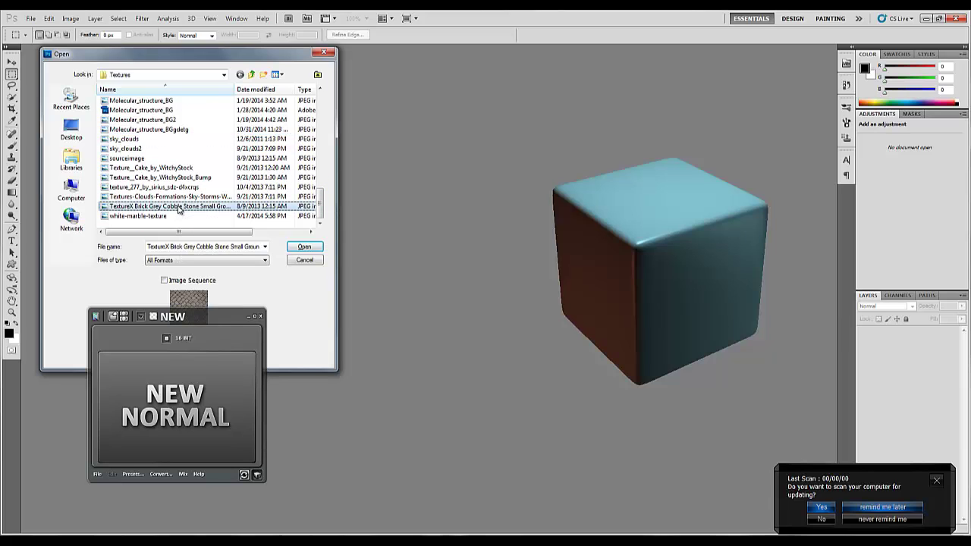
pyautogui.click(311, 248)
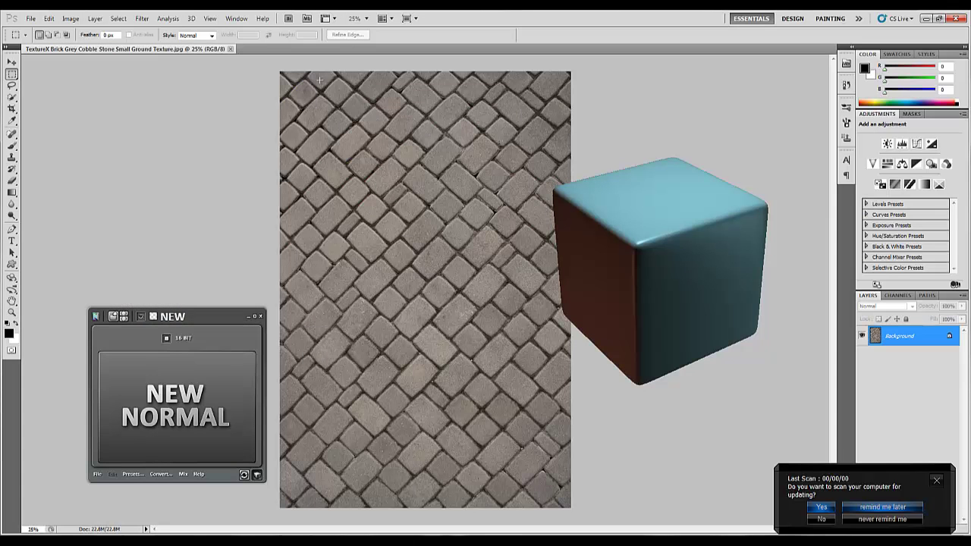
pyautogui.click(12, 62)
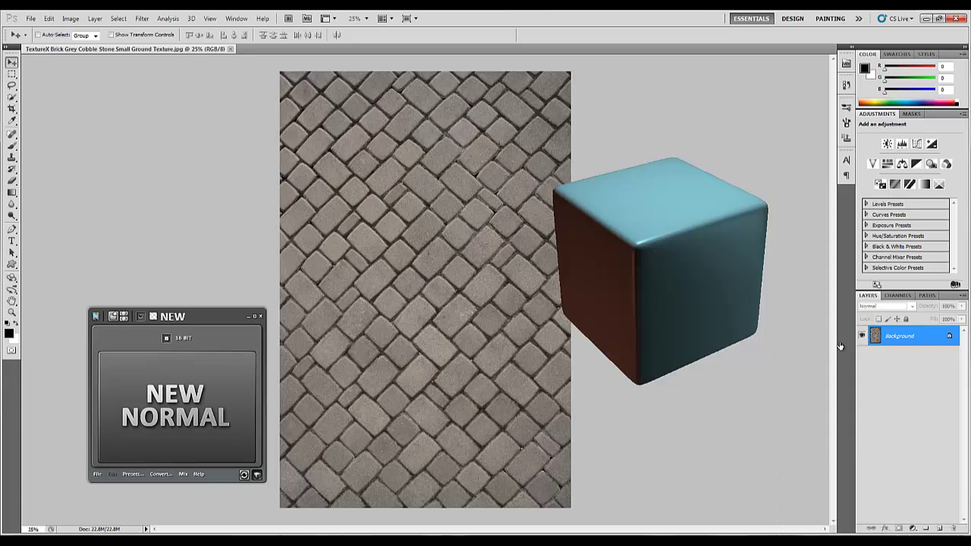
# Convert the Background layer into Layer 0 and reposition the nDo2 panel higher up
pyautogui.doubleClick(943, 337)
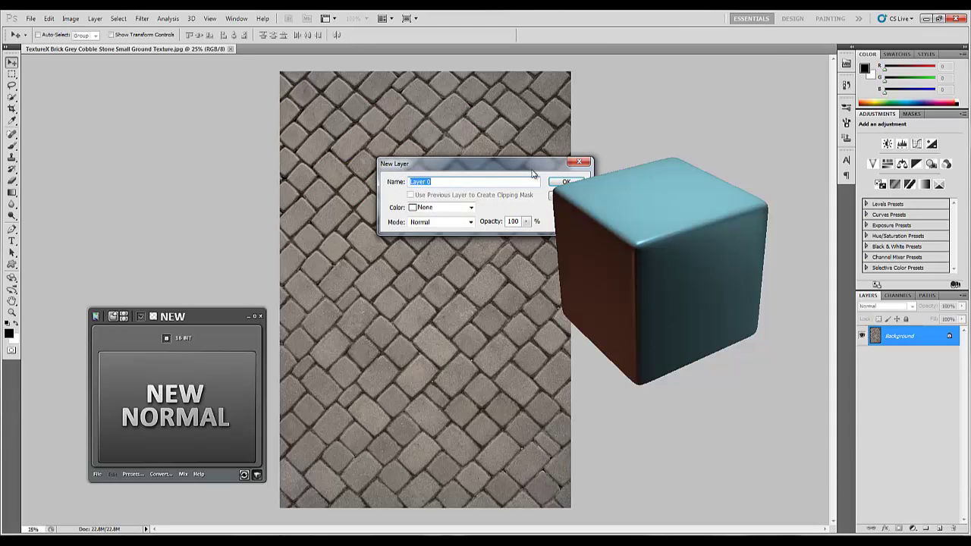
pyautogui.moveTo(533, 175); pyautogui.dragTo(446, 174)
pyautogui.click(474, 183)
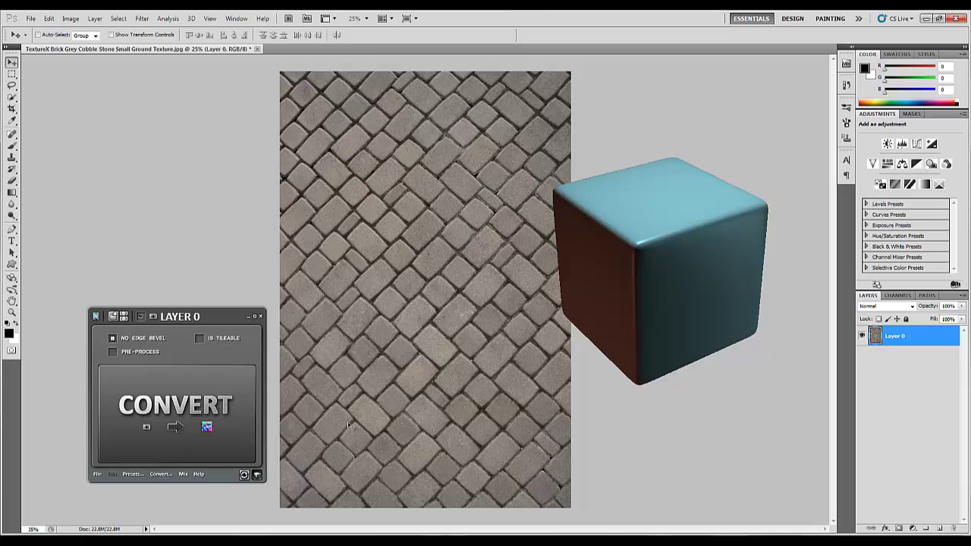
pyautogui.moveTo(217, 320); pyautogui.dragTo(260, 292)
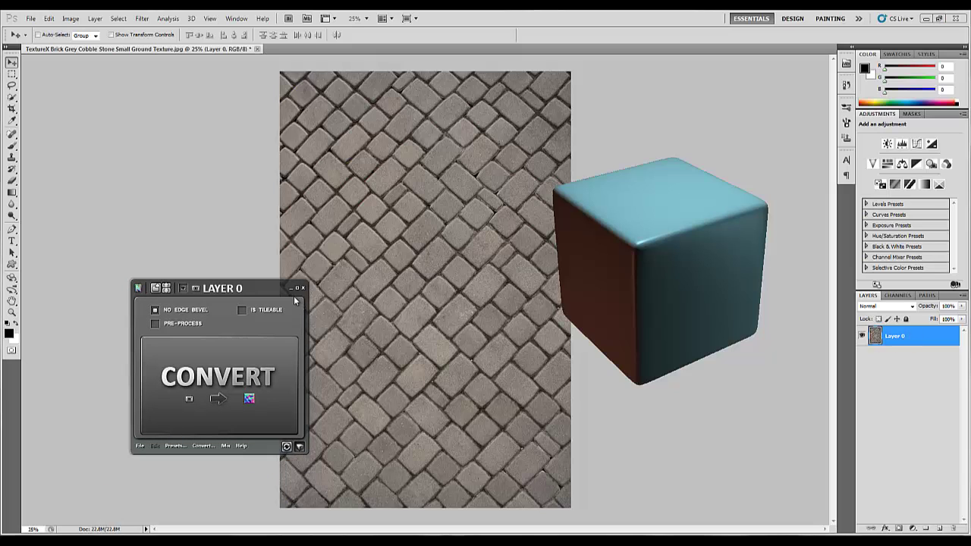
pyautogui.moveTo(273, 287); pyautogui.dragTo(281, 247)
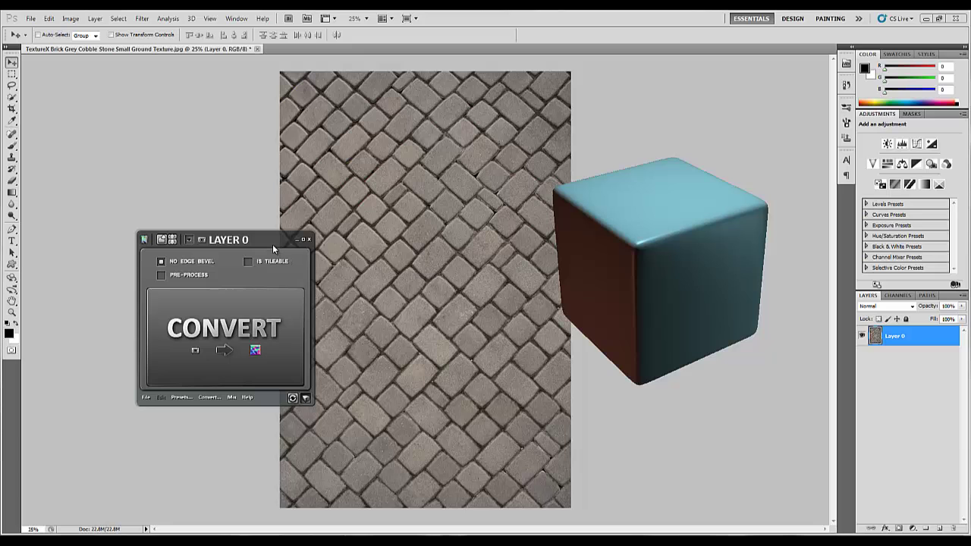
# Convert the active cobblestone document into a normal map using nDo2's Soft Spectrum preset
pyautogui.click(182, 398)
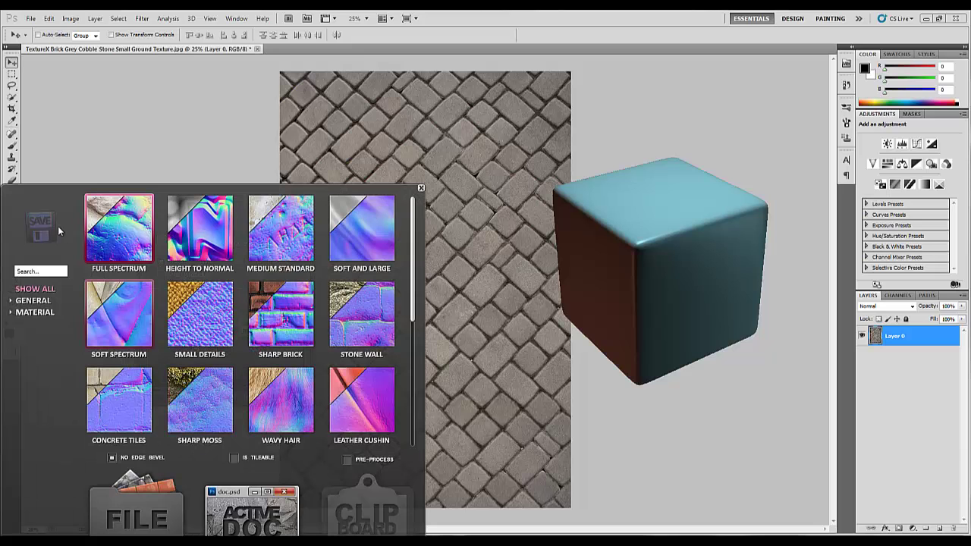
pyautogui.moveTo(415, 217); pyautogui.dragTo(447, 208)
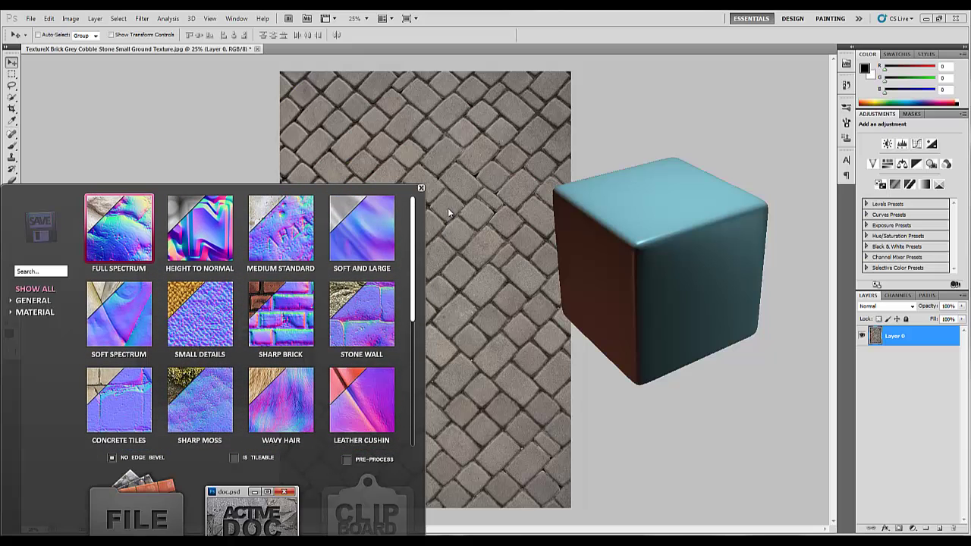
pyautogui.click(120, 324)
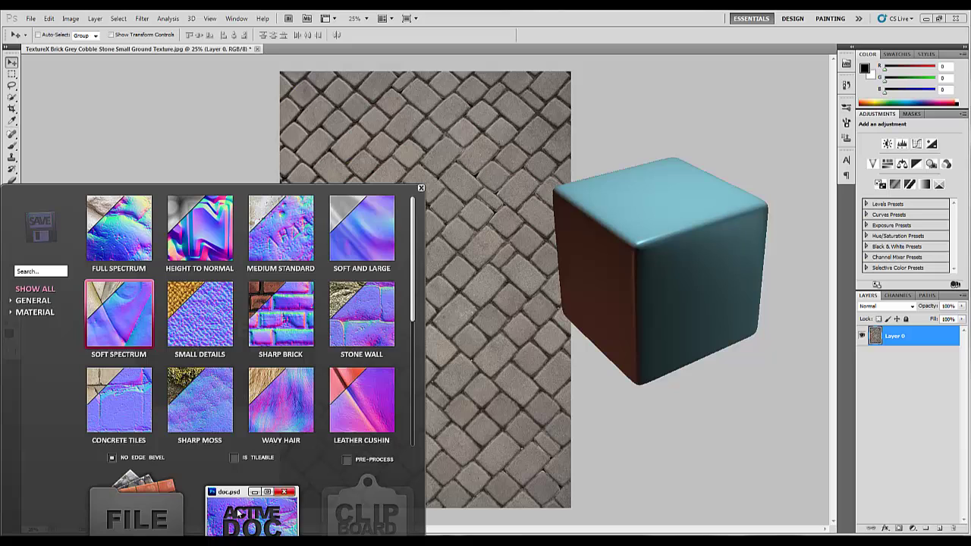
pyautogui.click(238, 513)
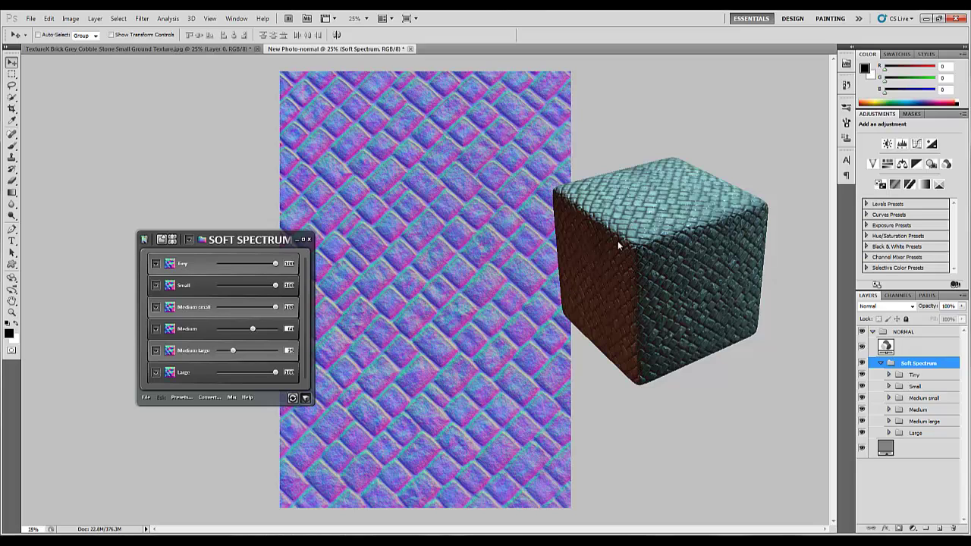
# Set the Soft Spectrum Tiny detail to 57 and Small detail to 72, checking the cube
pyautogui.moveTo(617, 241); pyautogui.dragTo(658, 233)
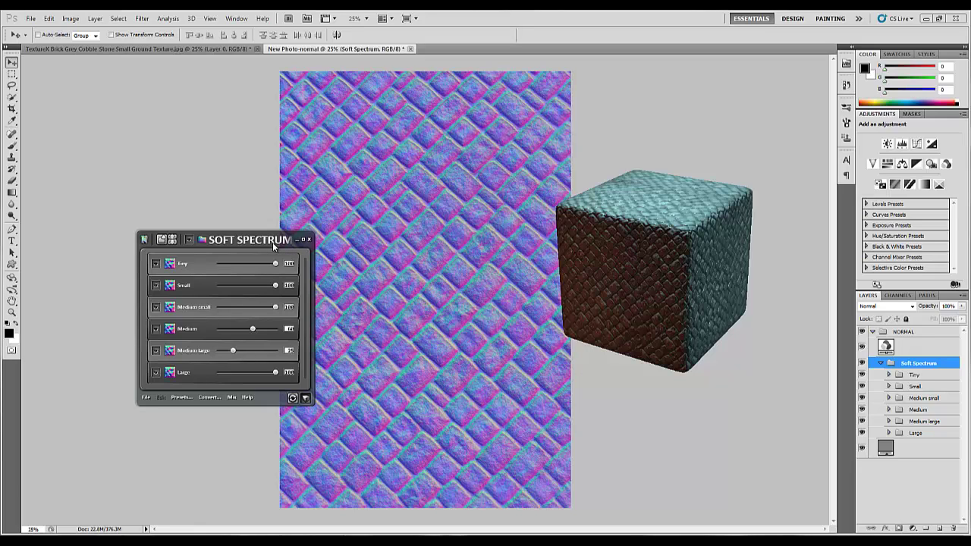
pyautogui.moveTo(272, 240); pyautogui.dragTo(233, 225)
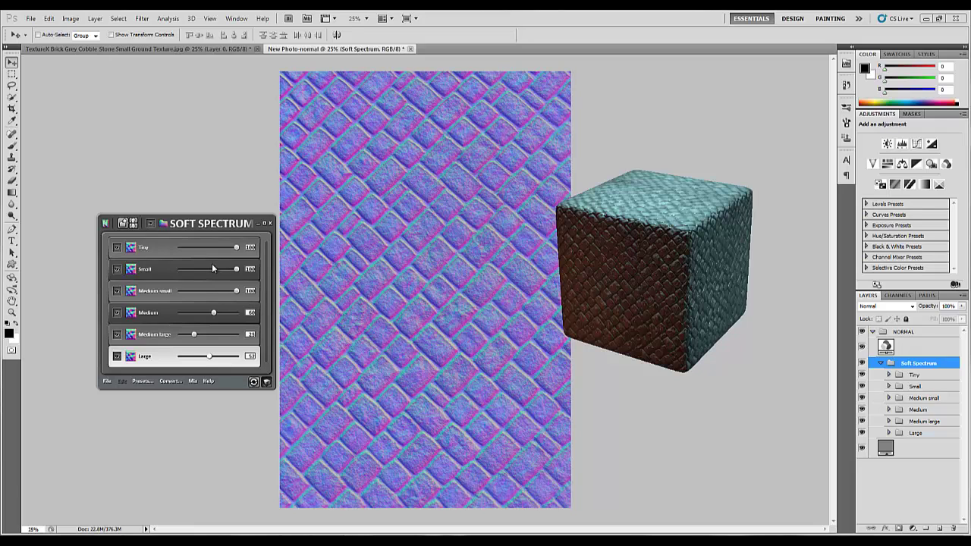
pyautogui.moveTo(236, 248); pyautogui.dragTo(212, 248)
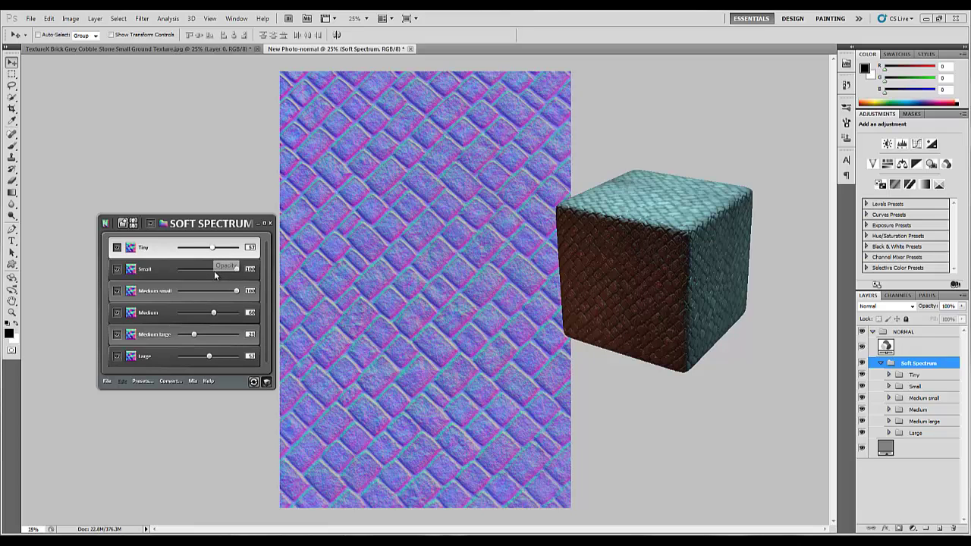
pyautogui.click(214, 271)
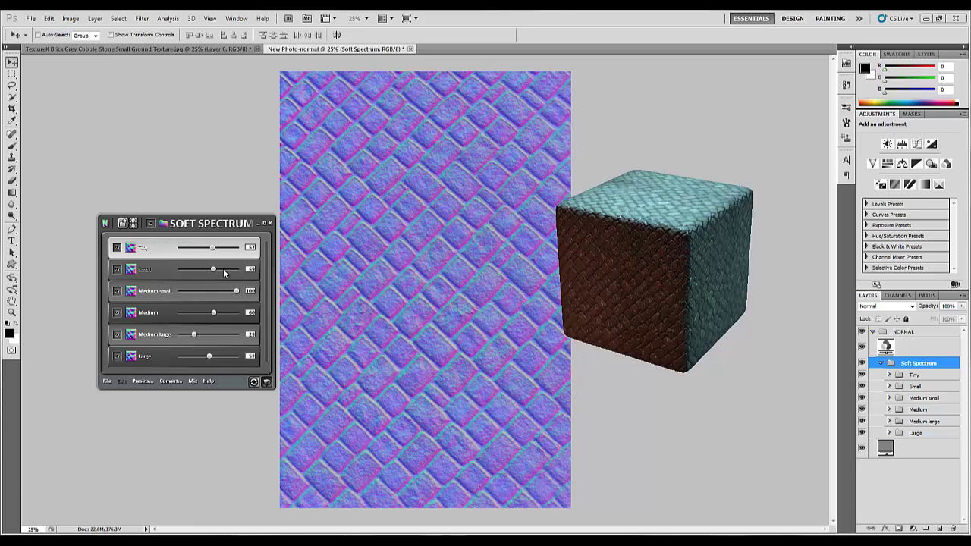
pyautogui.click(222, 269)
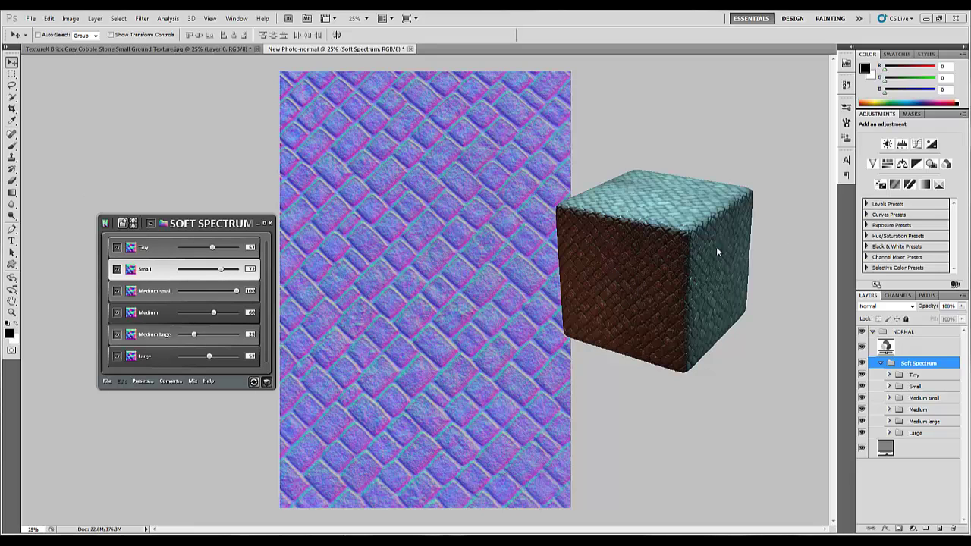
pyautogui.moveTo(628, 218)
pyautogui.mouseDown()
pyautogui.moveTo(637, 256)
pyautogui.moveTo(634, 210)
pyautogui.mouseUp()
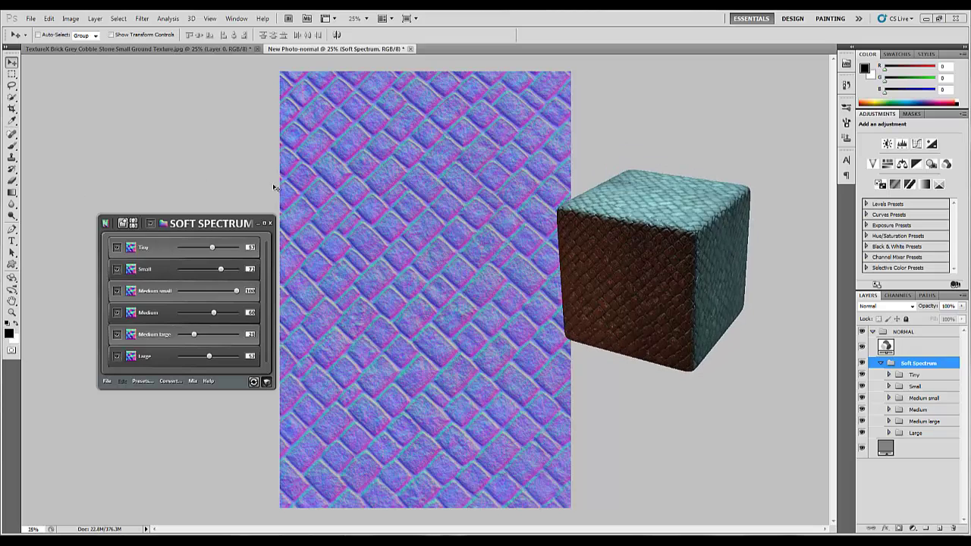
# Close nDo2, select the layers from NORMAL down, and Save As with JPEG format
pyautogui.click(272, 226)
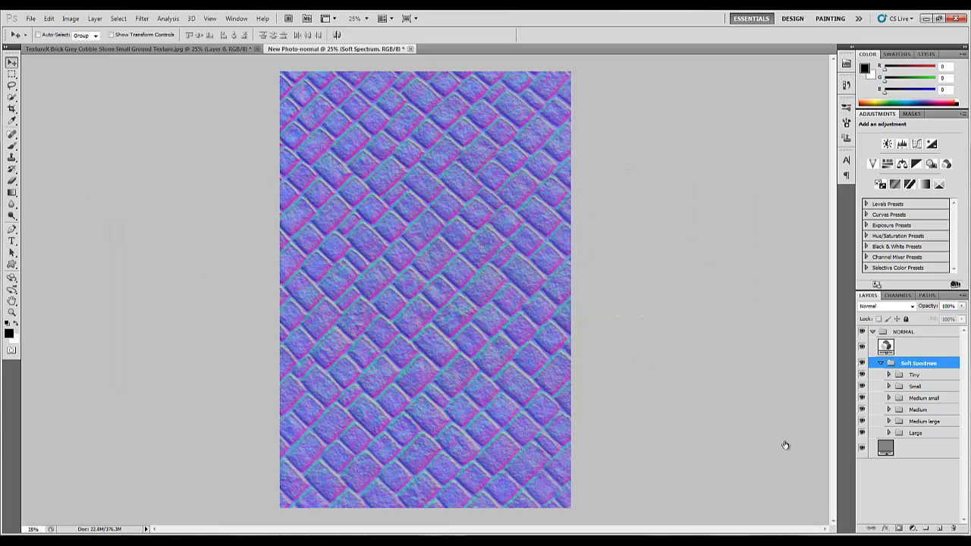
pyautogui.click(908, 334)
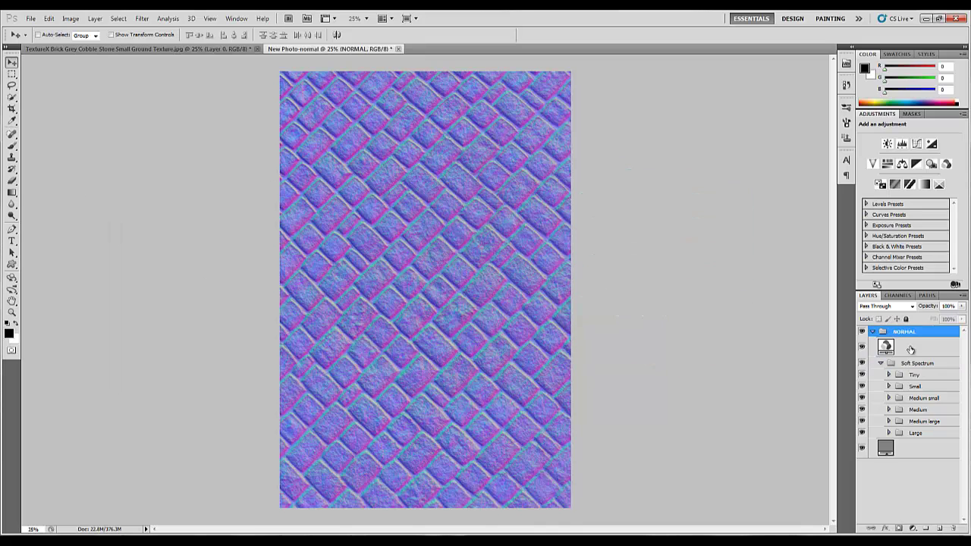
pyautogui.keyDown('shift'); pyautogui.click(915, 453); pyautogui.keyUp('shift')
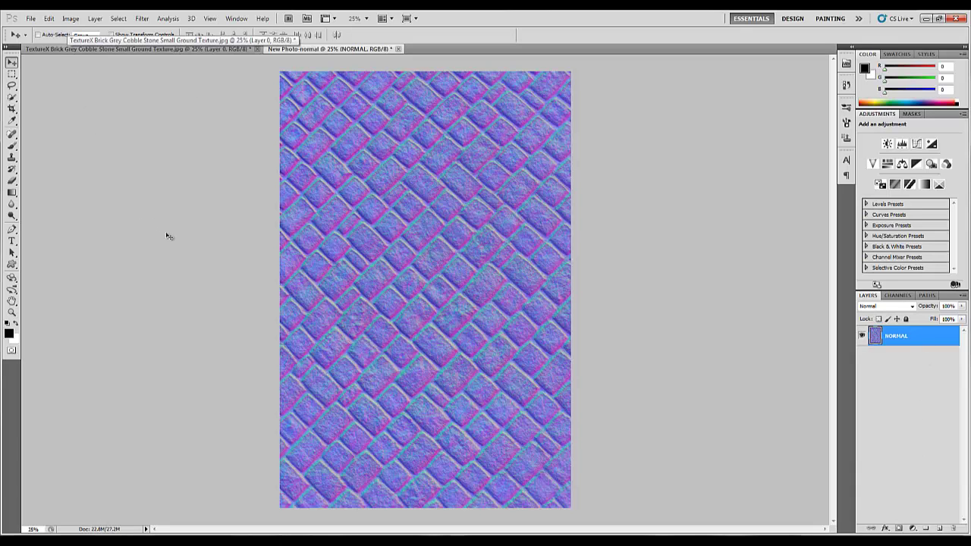
pyautogui.hotkey('ctrl', 'shift', 's')
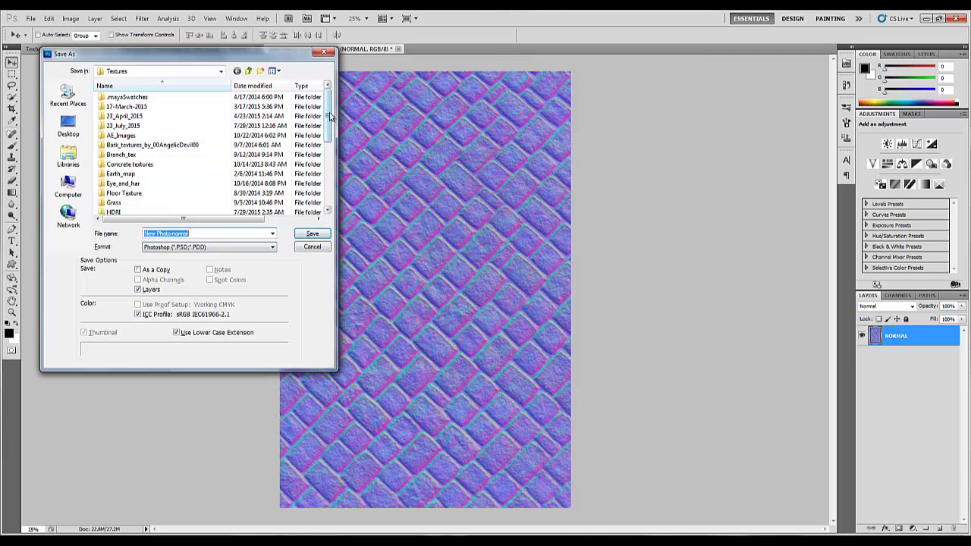
pyautogui.moveTo(328, 115); pyautogui.dragTo(320, 208)
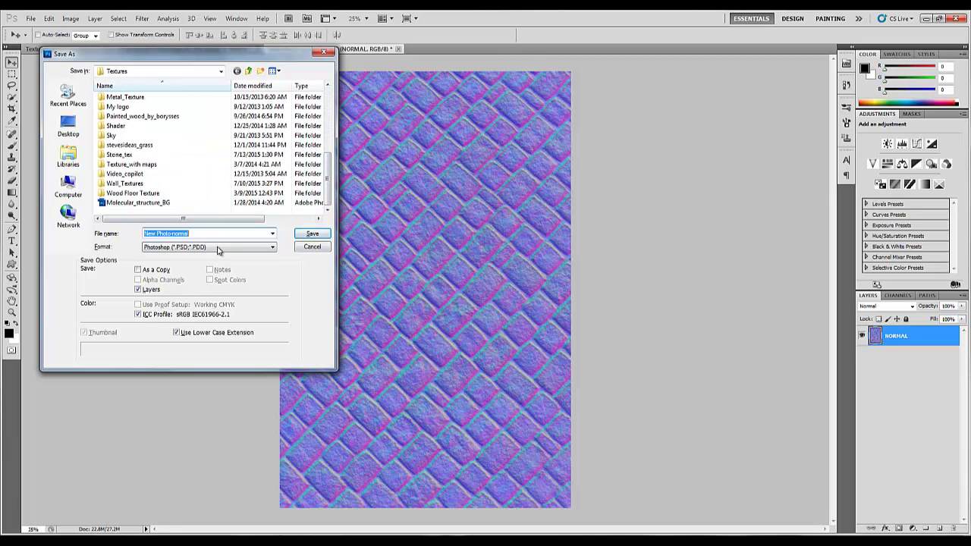
pyautogui.click(217, 247)
pyautogui.click(217, 316)
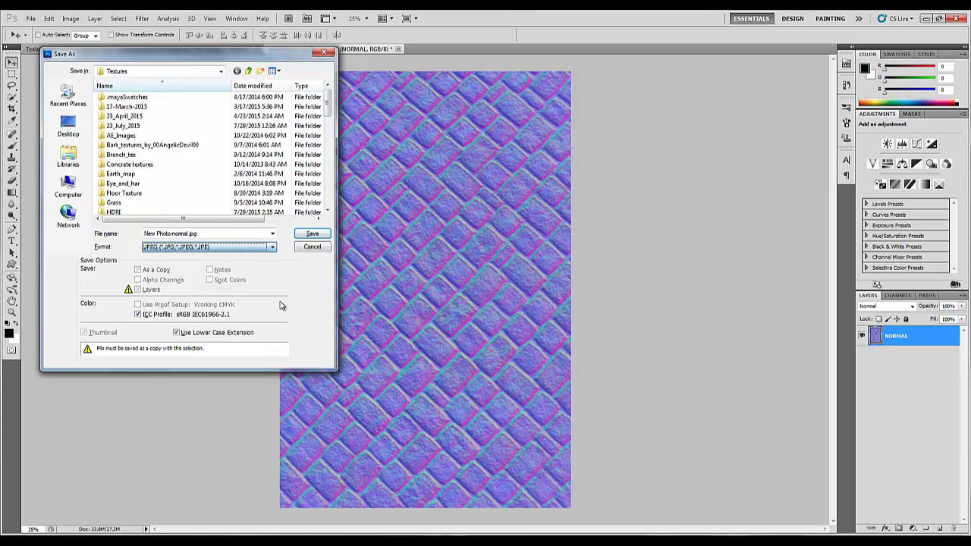
# Save as 'TextureX Brick Grey Cobble Stone Small Ground Texture_Normal' at JPEG quality 8 High
pyautogui.scroll(-5, 323, 190)
pyautogui.scroll(-2, 323, 203)
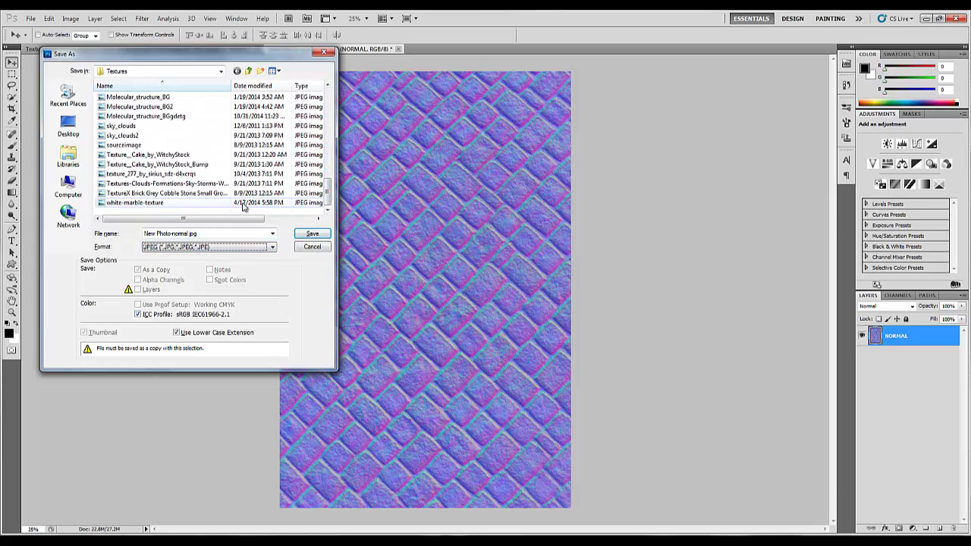
pyautogui.click(201, 193)
pyautogui.click(270, 239)
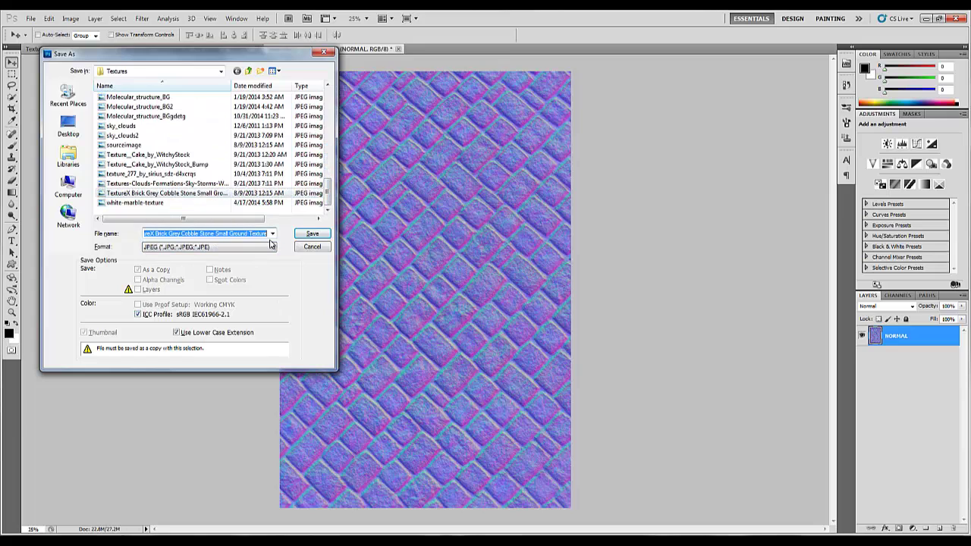
pyautogui.click(269, 238)
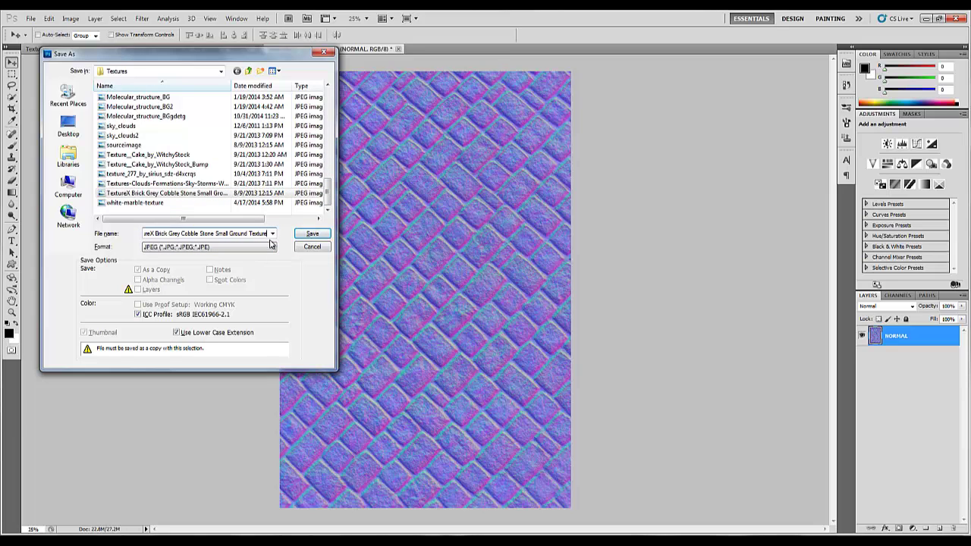
pyautogui.write('_Normal')
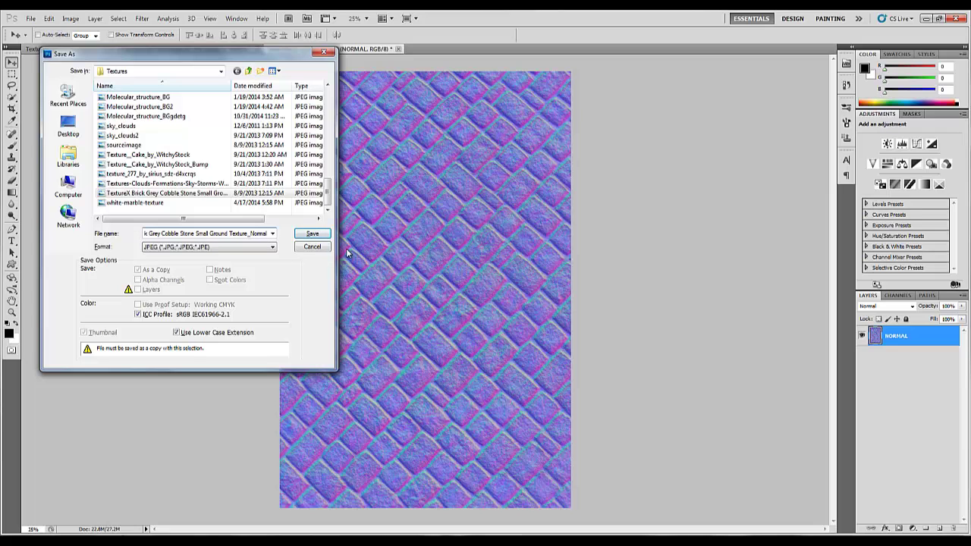
pyautogui.click(313, 233)
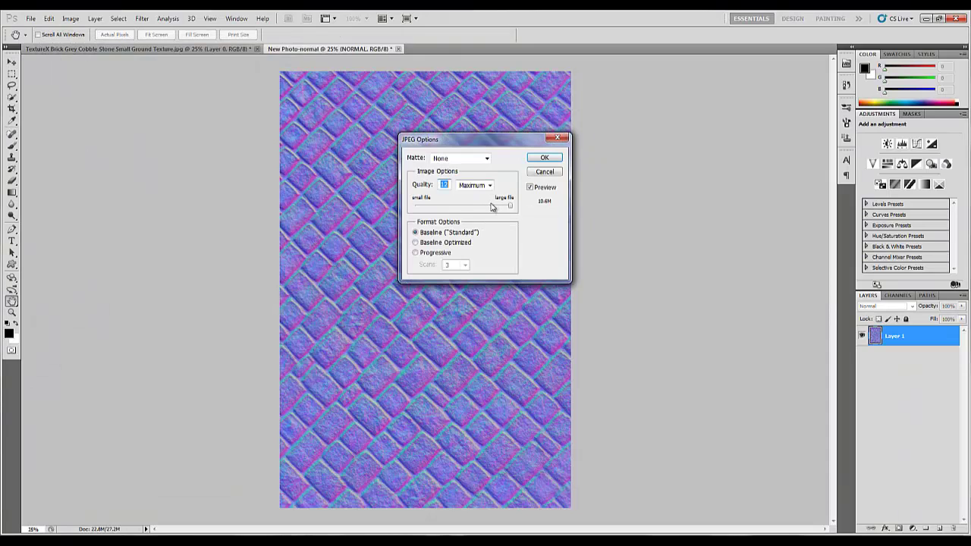
pyautogui.moveTo(493, 207); pyautogui.dragTo(486, 209)
pyautogui.click(544, 157)
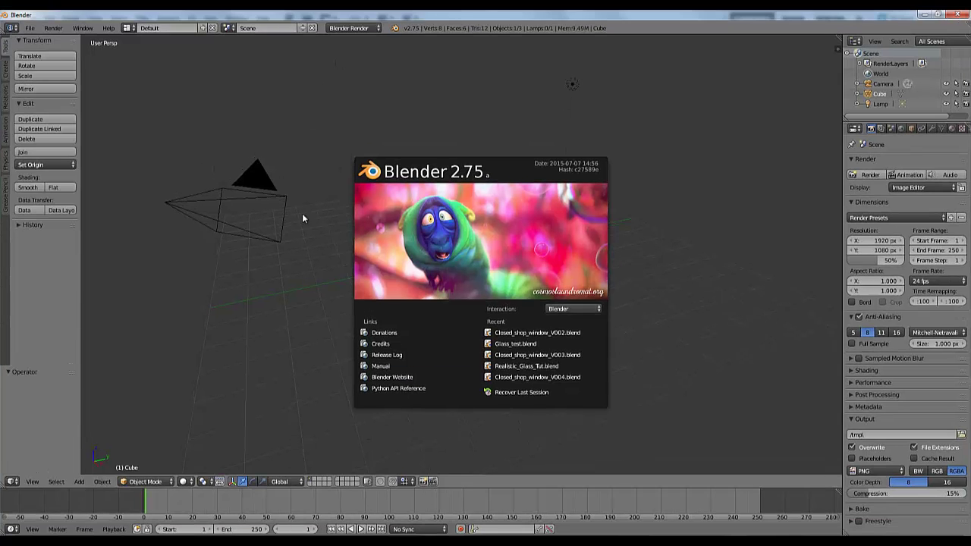
# Dismiss Blender's splash screen and delete the default cube
pyautogui.click(332, 144)
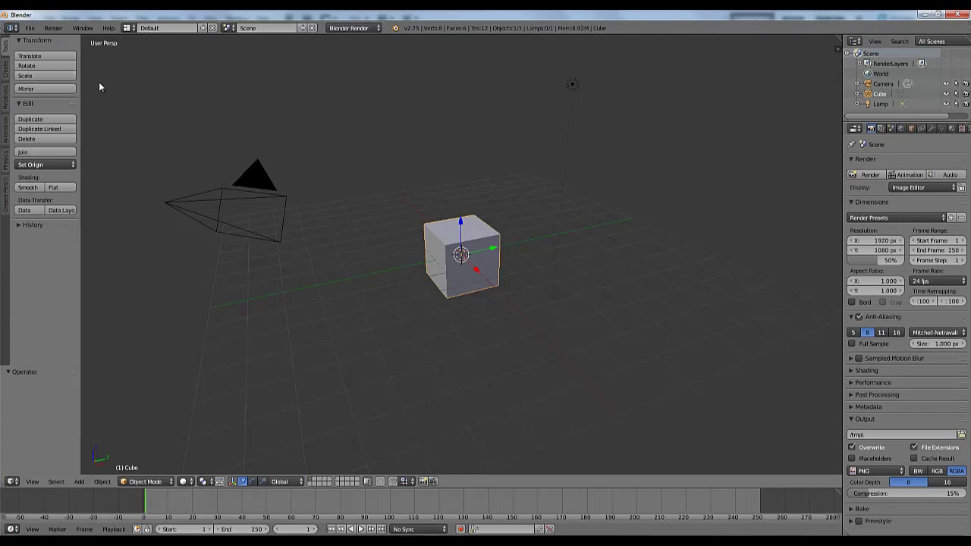
pyautogui.press('x')
pyautogui.click(481, 238)
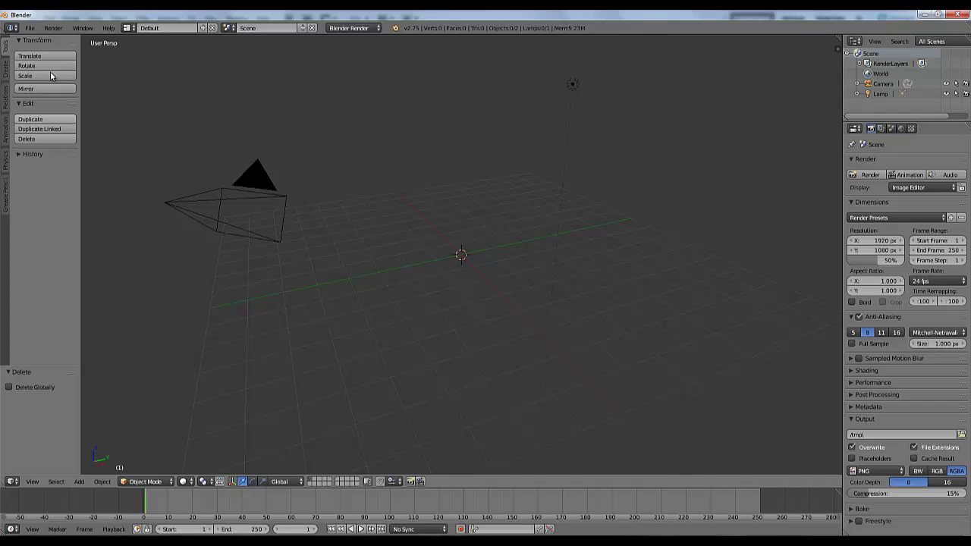
# Add a plane scaled by 8.005, adjust the view, and make the timeline area taller
pyautogui.click(6, 69)
pyautogui.click(45, 66)
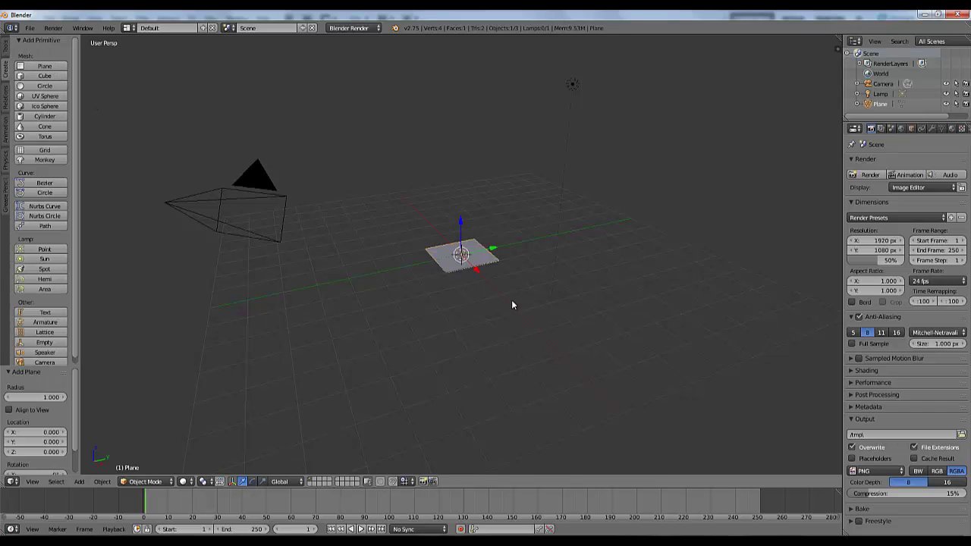
pyautogui.press('s')
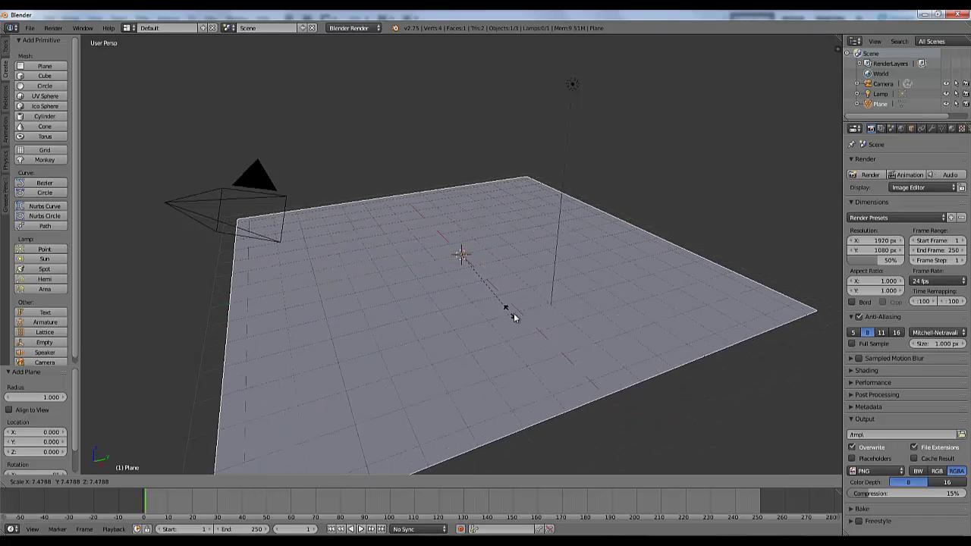
pyautogui.click(513, 313)
pyautogui.scroll(-3, 487, 223)
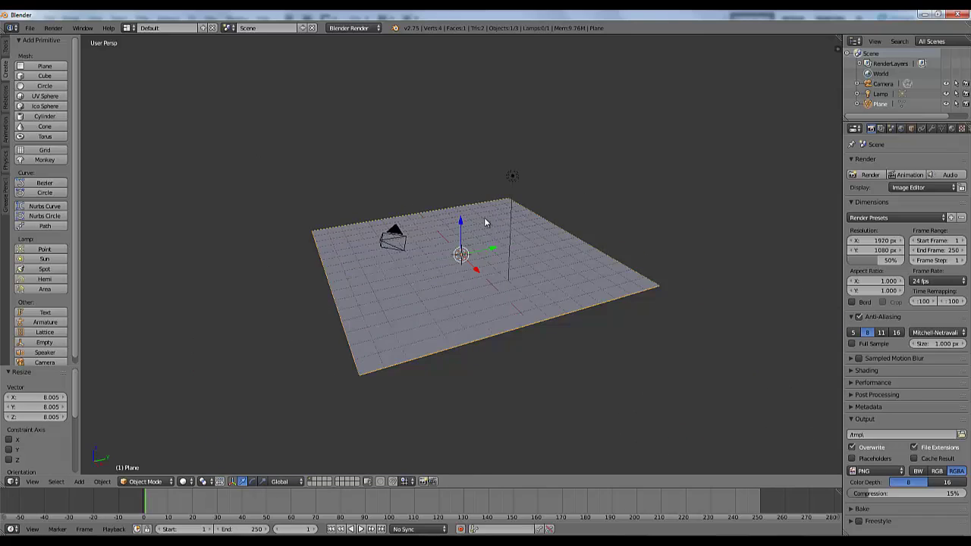
pyautogui.press('KP_4')
pyautogui.press('KP_4')
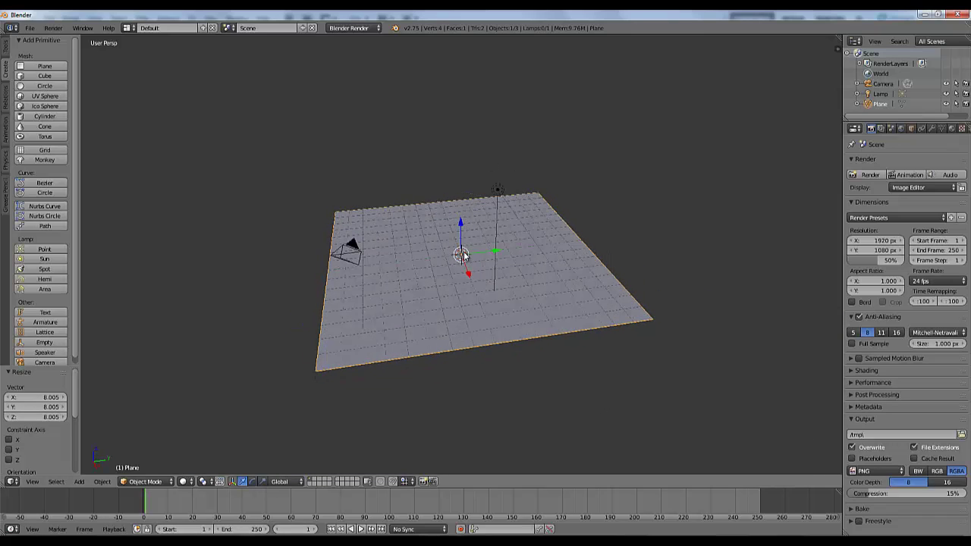
pyautogui.scroll(3, 463, 255)
pyautogui.press('KP_8')
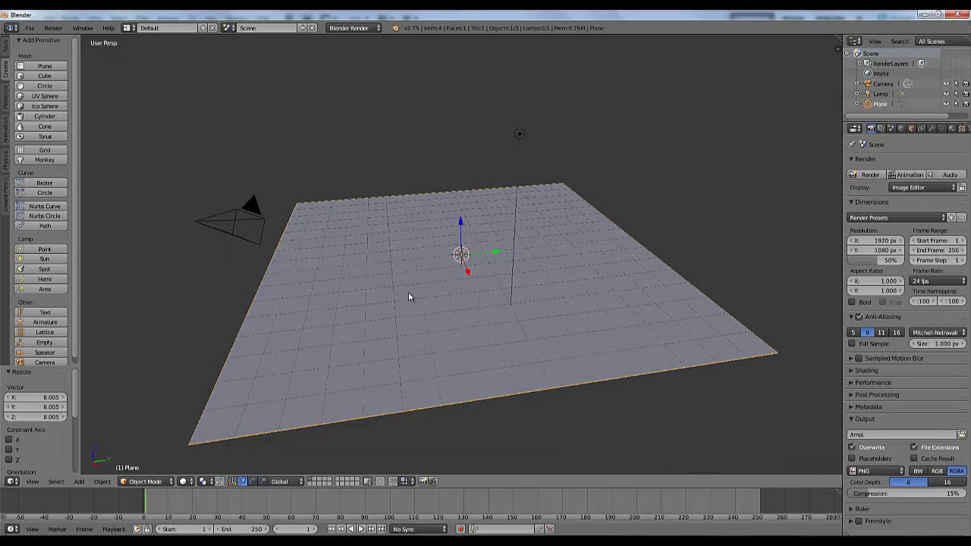
pyautogui.scroll(-2, 387, 268)
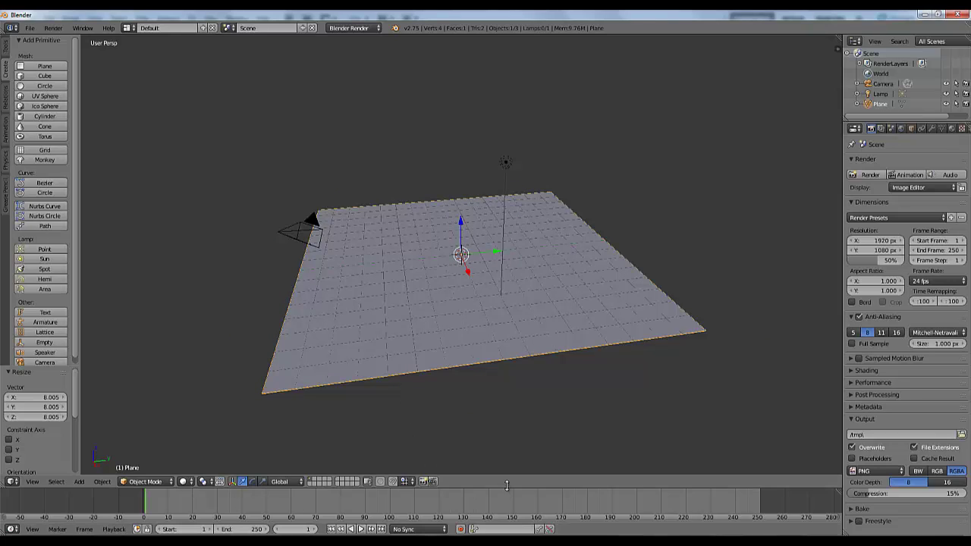
pyautogui.moveTo(507, 485); pyautogui.dragTo(507, 373)
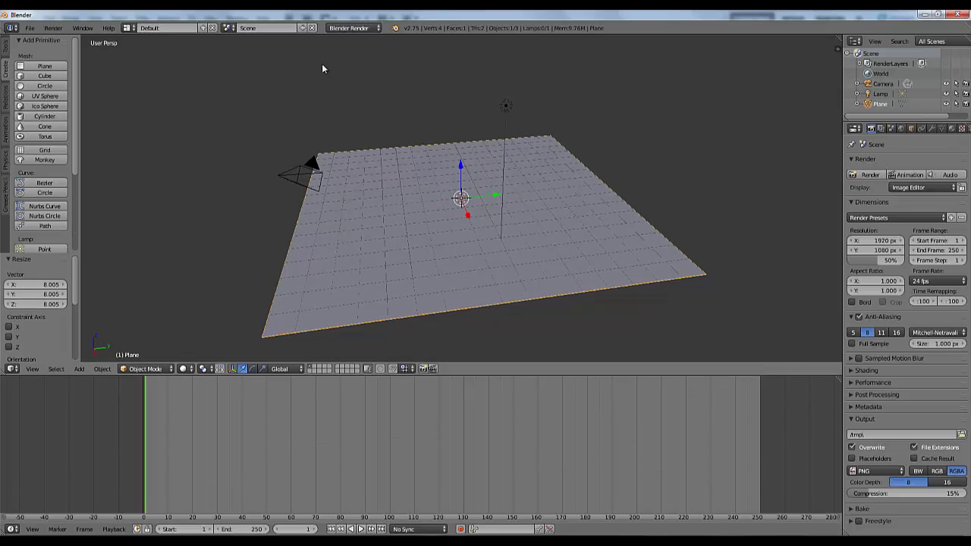
# Switch to Cycles Render and give the plane a new material with an Image Texture colour
pyautogui.click(360, 29)
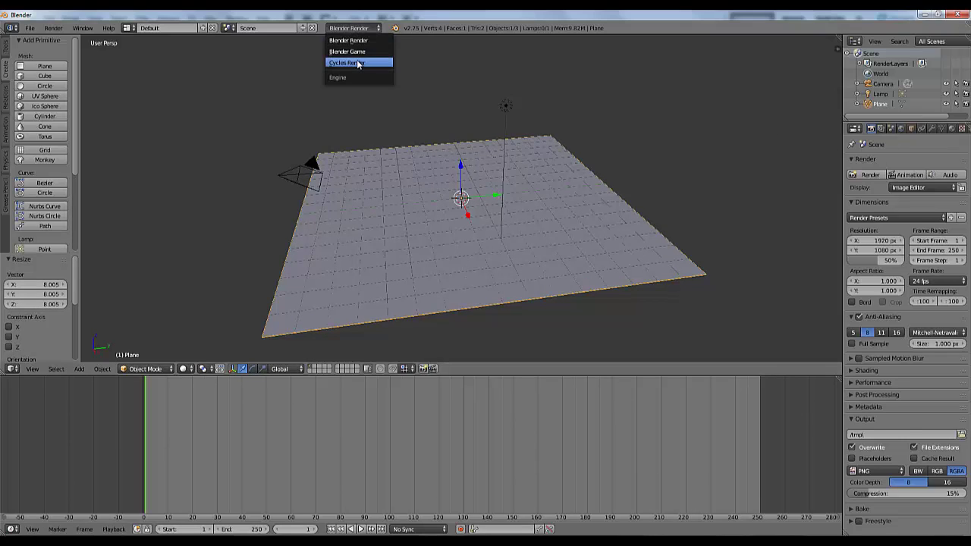
pyautogui.click(362, 63)
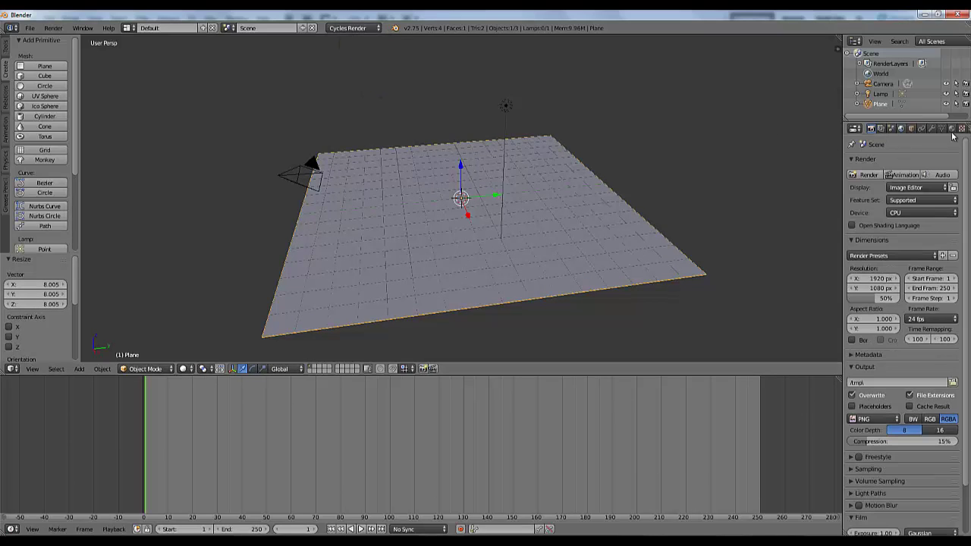
pyautogui.click(953, 130)
pyautogui.click(891, 195)
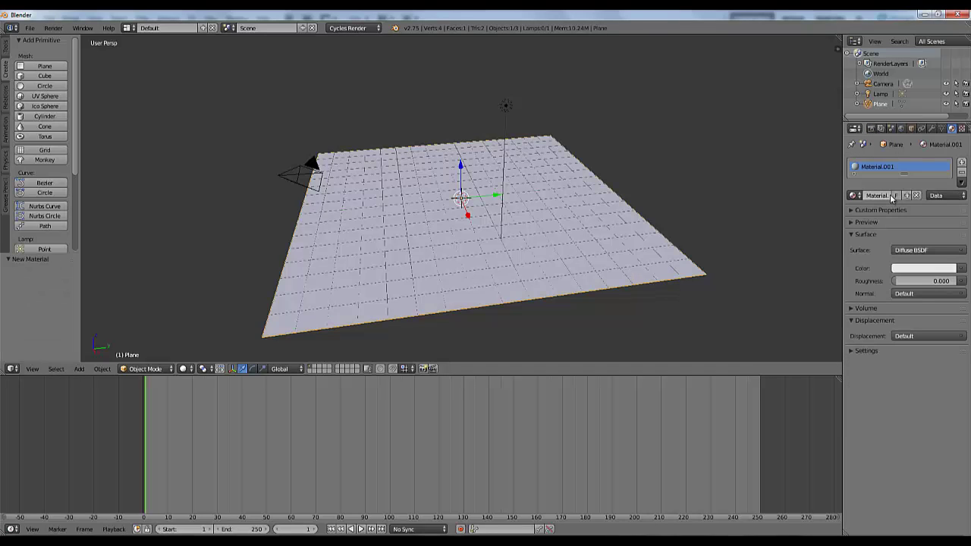
pyautogui.click(961, 268)
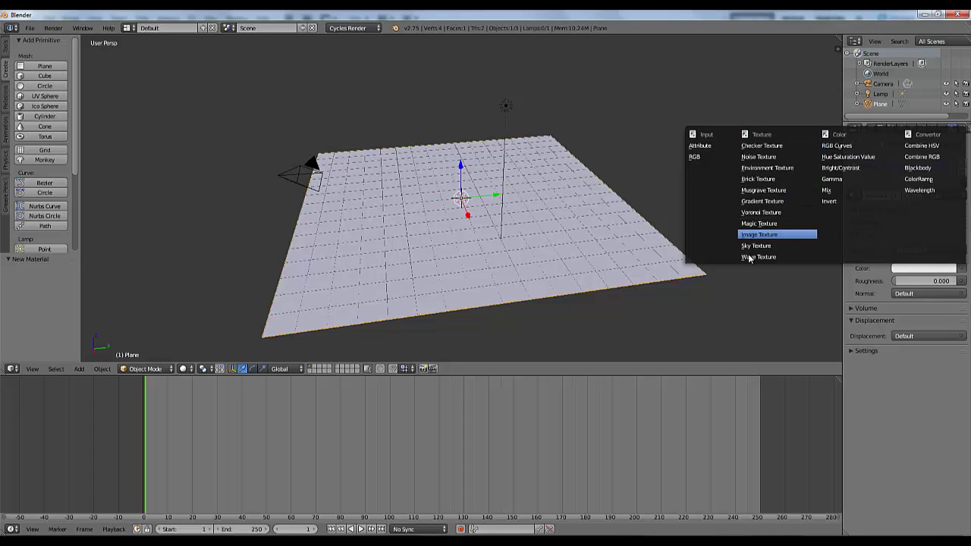
pyautogui.click(765, 236)
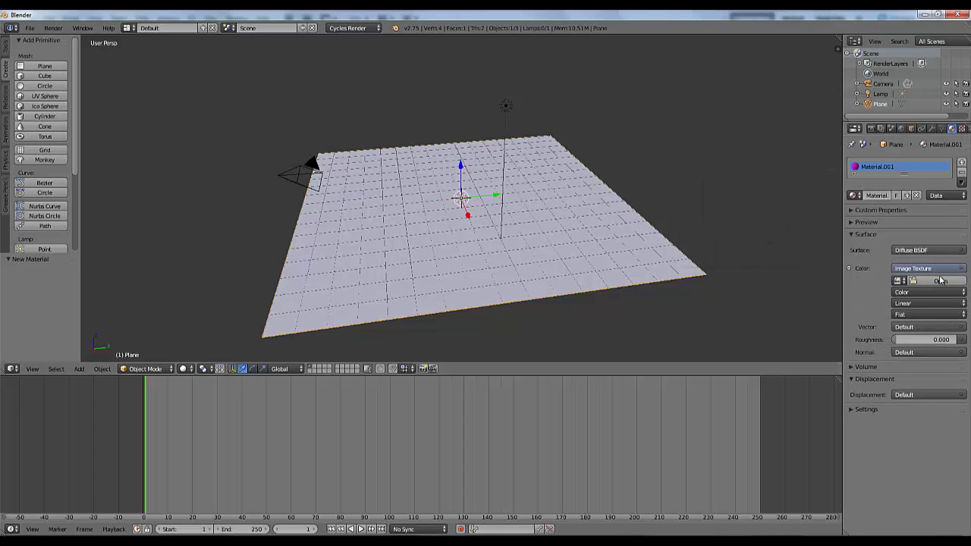
pyautogui.click(941, 280)
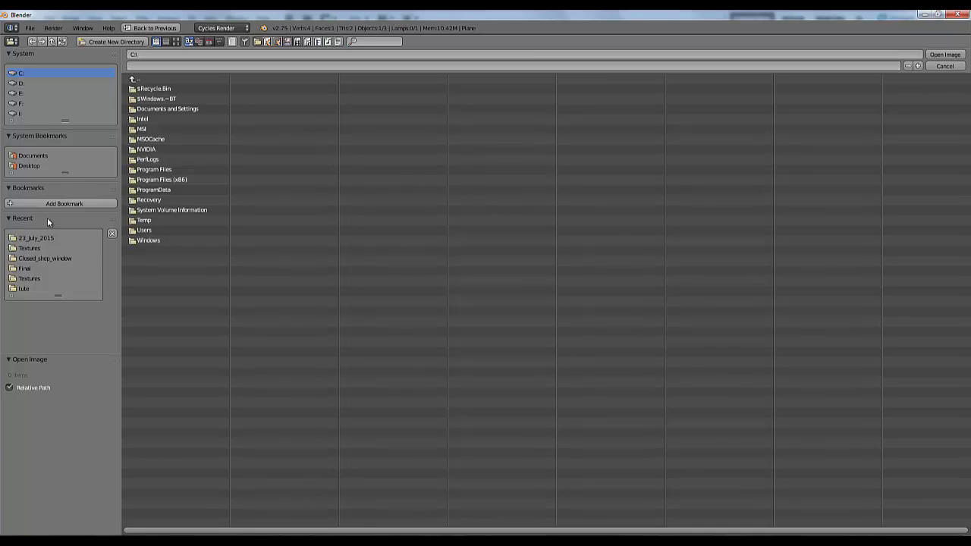
# Load TextureX Brick Grey Cobble Stone Small Ground Texture.jpg from the Textures folder into the Image Texture
pyautogui.click(38, 238)
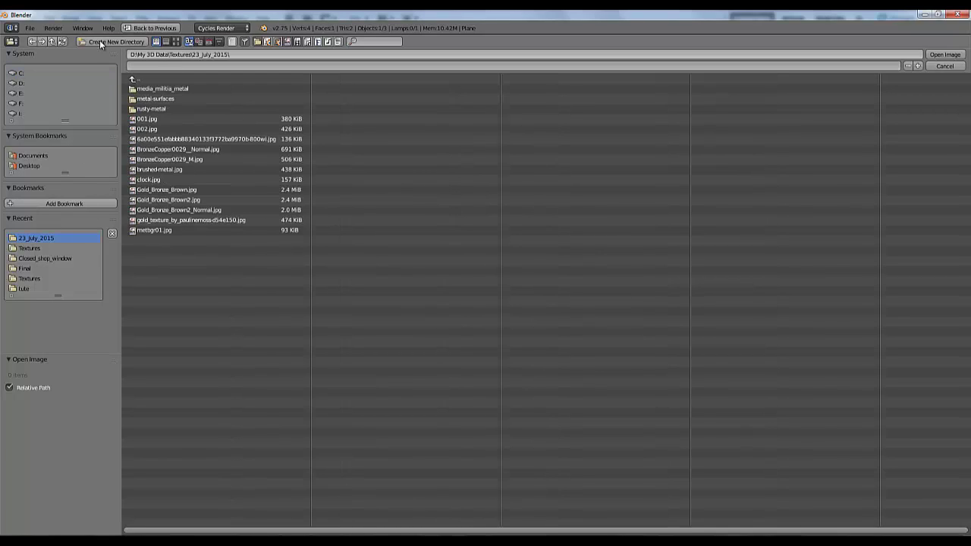
pyautogui.click(175, 41)
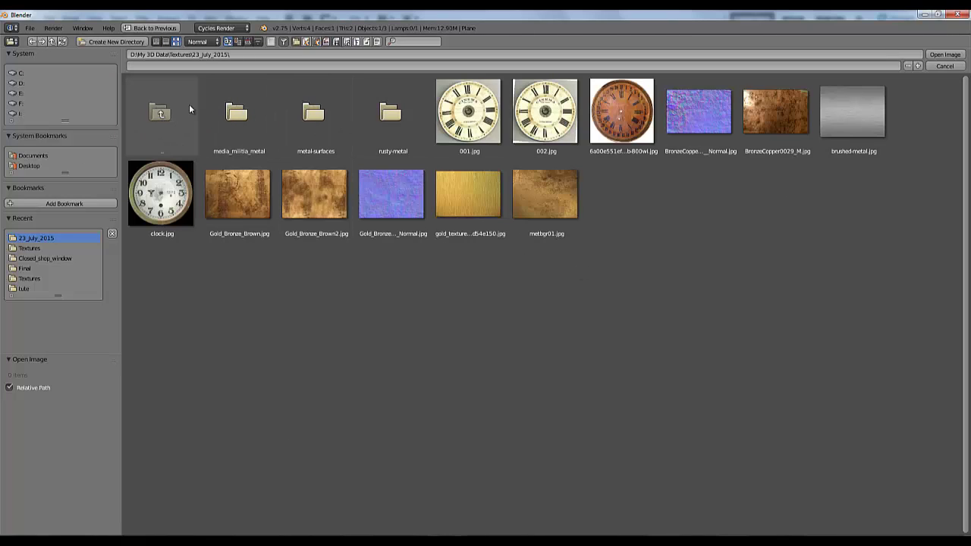
pyautogui.click(189, 106)
pyautogui.scroll(-1, 284, 489)
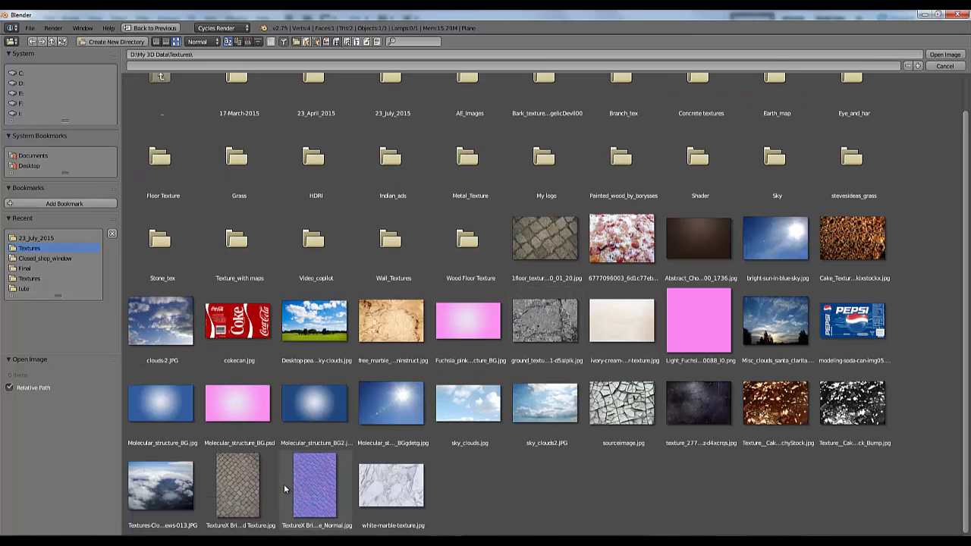
pyautogui.click(237, 486)
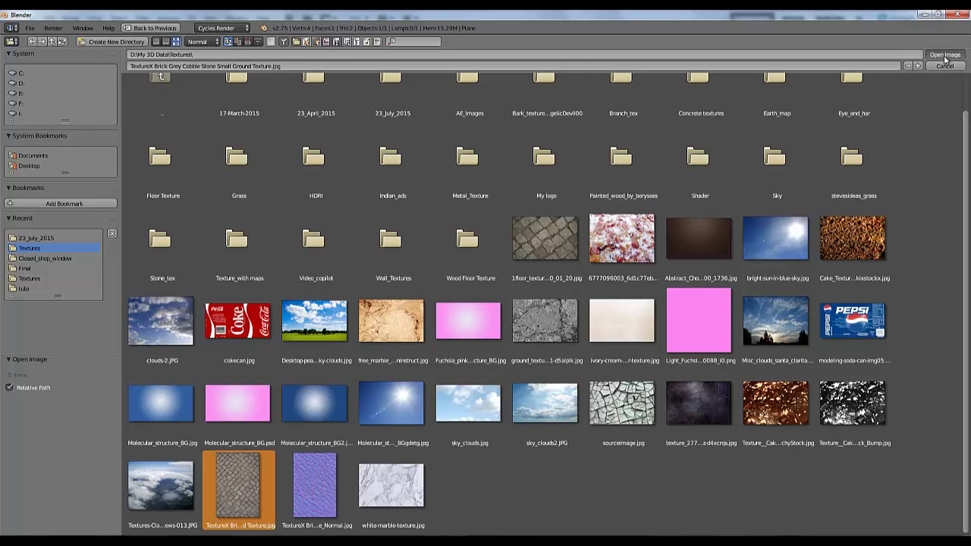
pyautogui.click(945, 55)
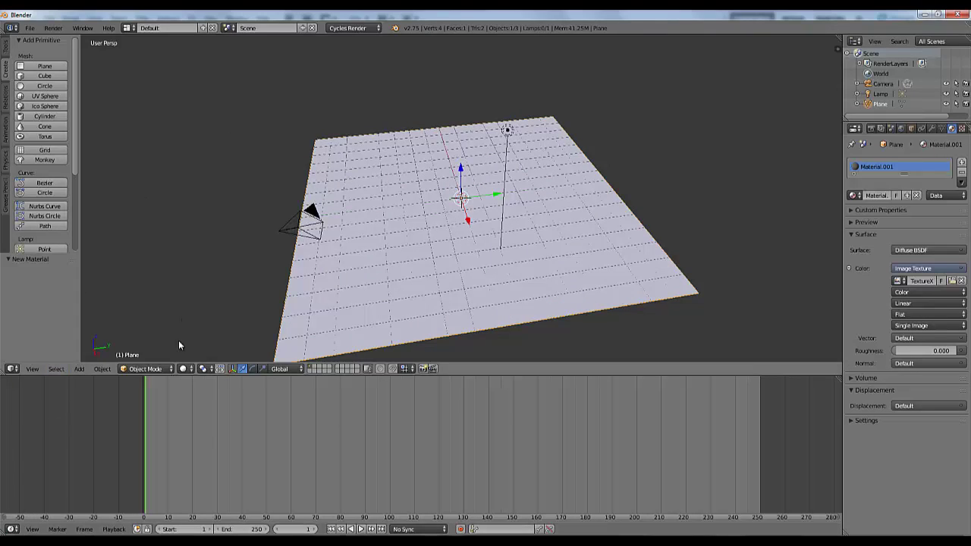
# Turn the lower Timeline area into a Node Editor showing the plane's material nodes, zoomed in
pyautogui.click(12, 529)
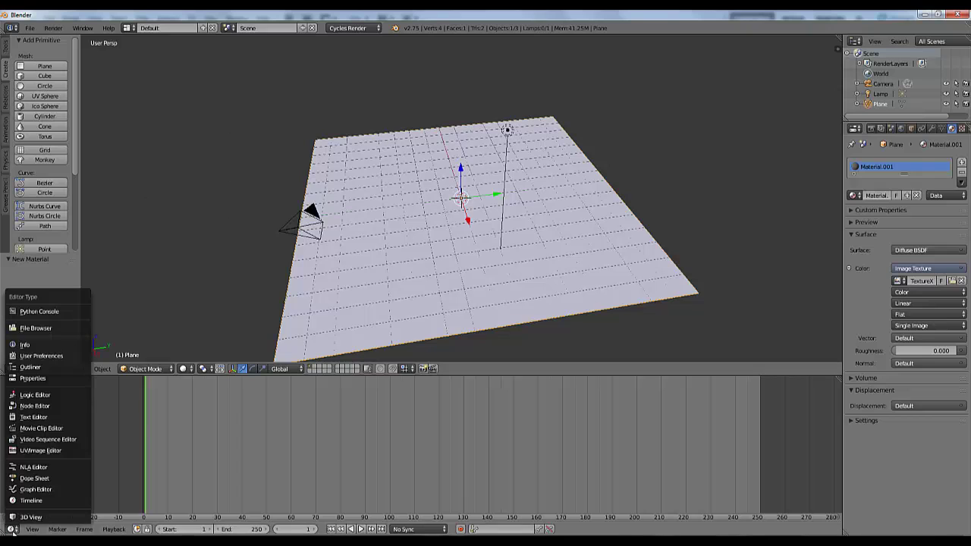
pyautogui.click(38, 407)
pyautogui.scroll(5, 323, 455)
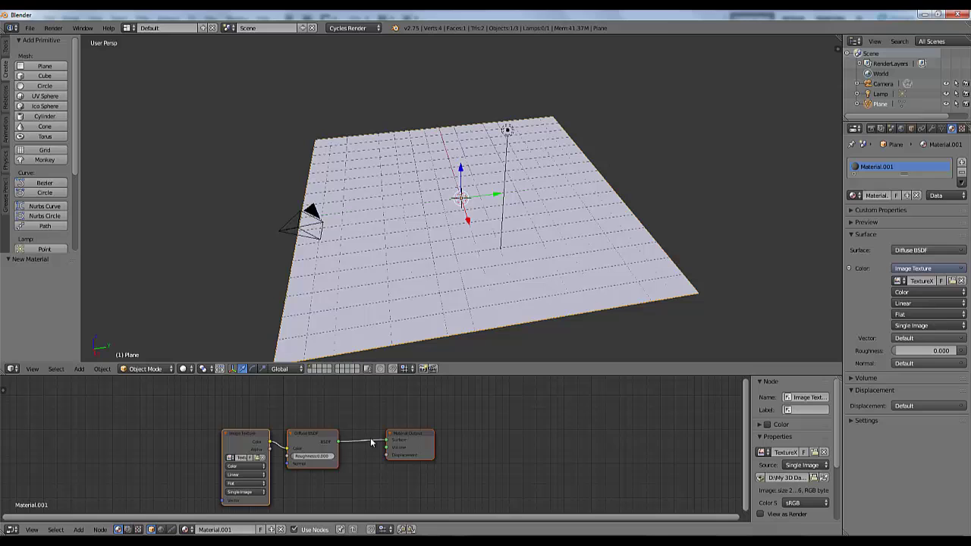
pyautogui.scroll(3, 501, 467)
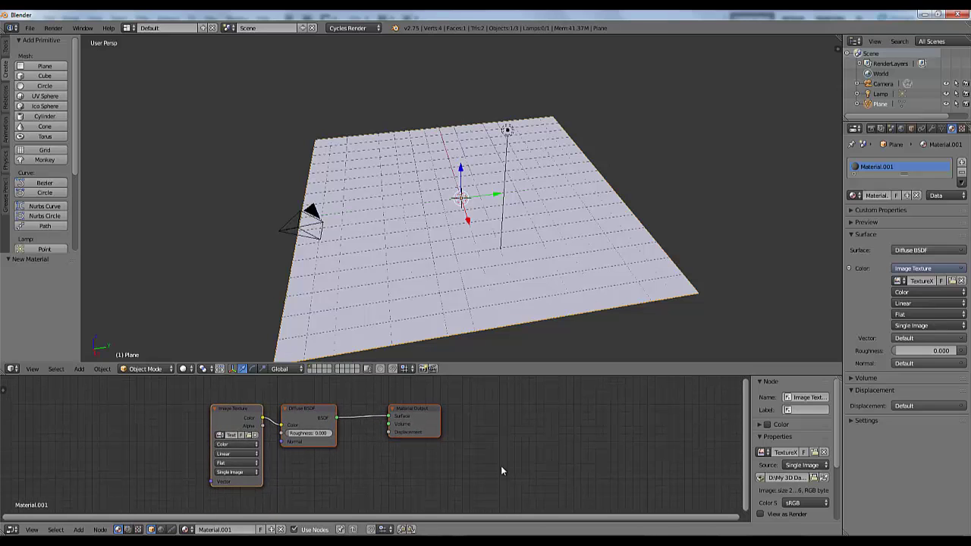
pyautogui.scroll(-4, 455, 411)
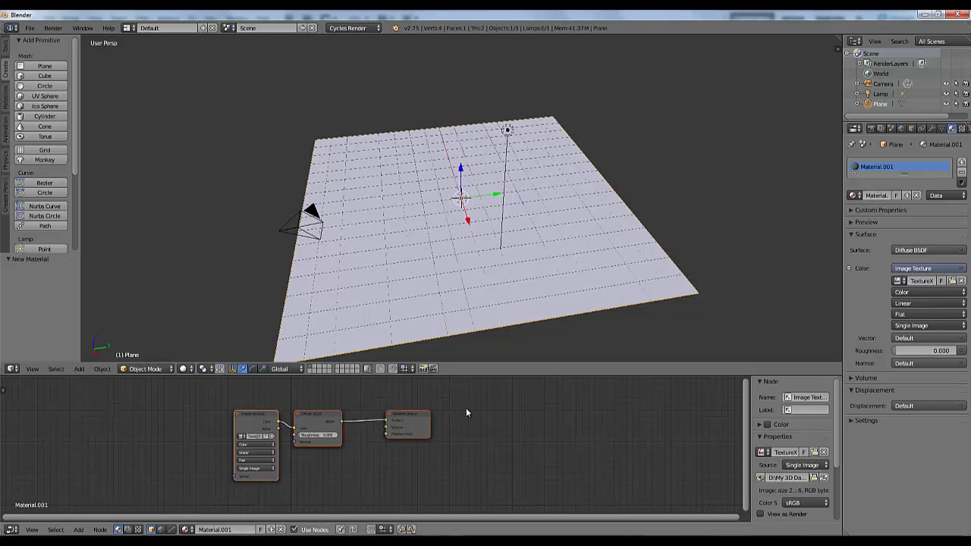
pyautogui.scroll(1, 449, 424)
pyautogui.scroll(-1, 440, 429)
pyautogui.scroll(2, 431, 433)
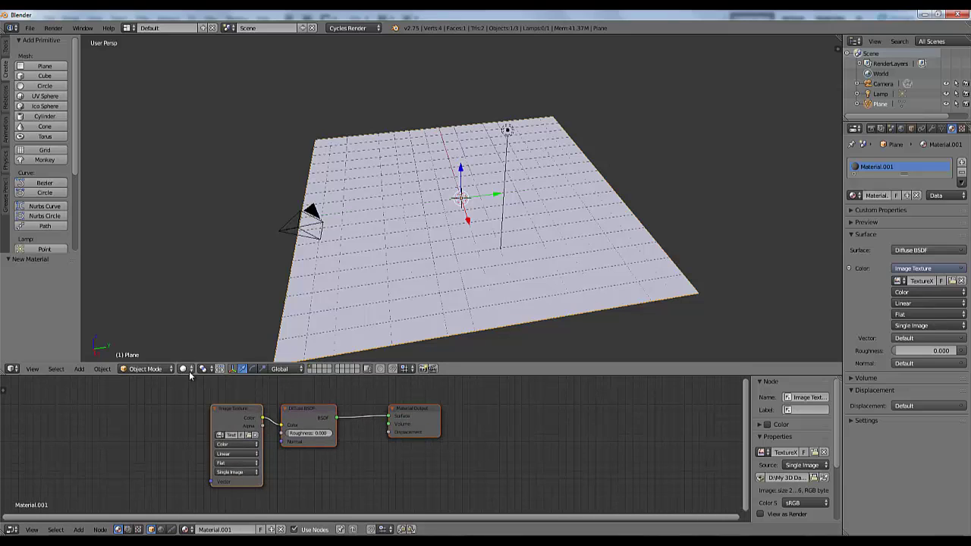
# Try Texture viewport shading on the plane, then switch back to the previous shading
pyautogui.click(185, 370)
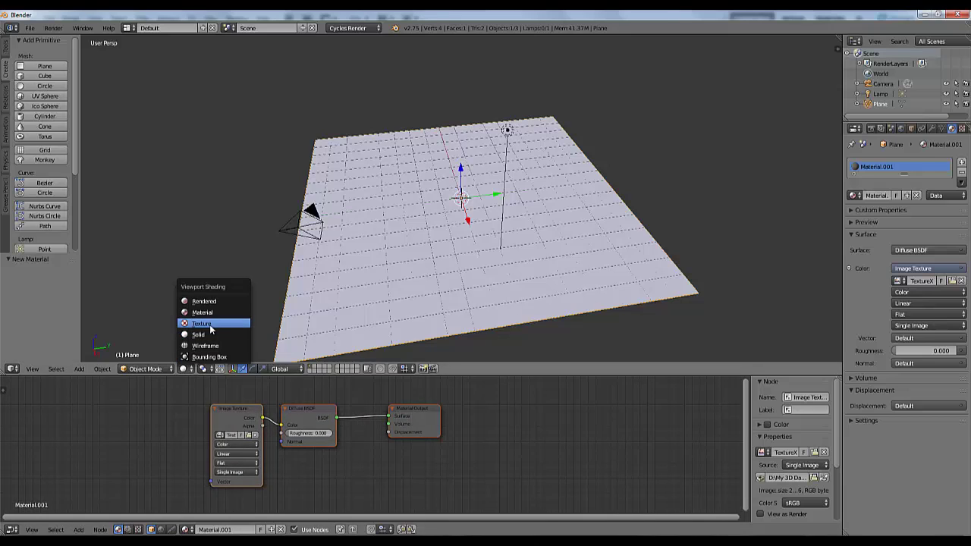
pyautogui.click(210, 326)
pyautogui.scroll(-3, 416, 239)
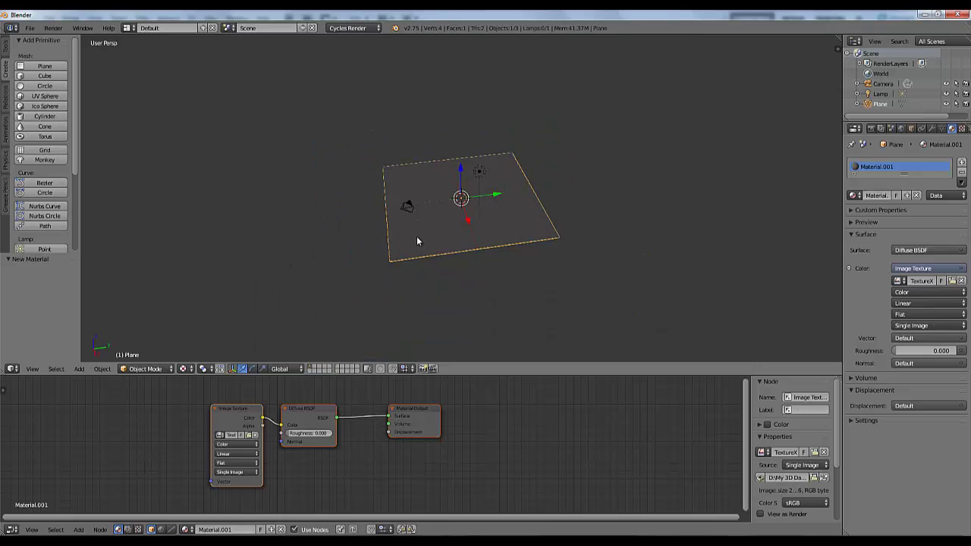
pyautogui.scroll(3, 416, 239)
pyautogui.scroll(-2, 416, 241)
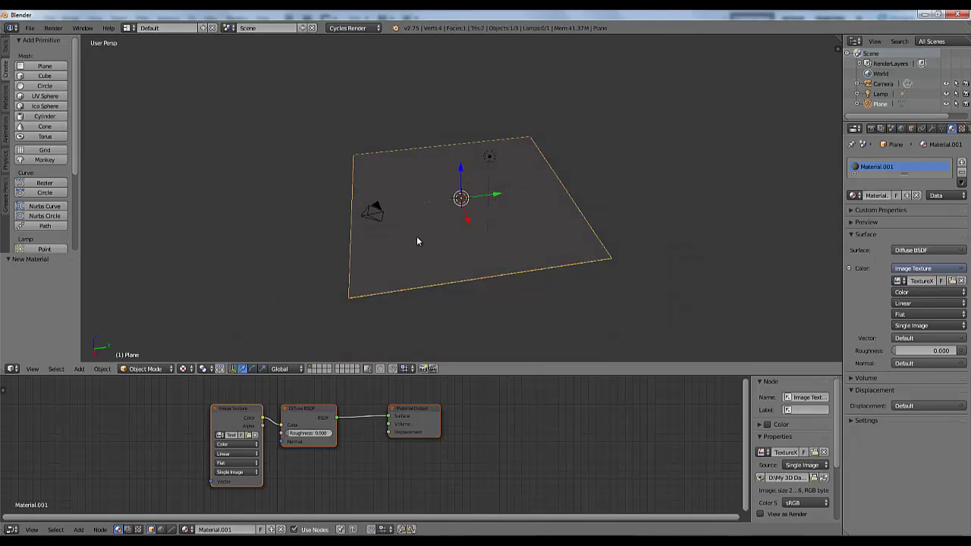
pyautogui.click(183, 369)
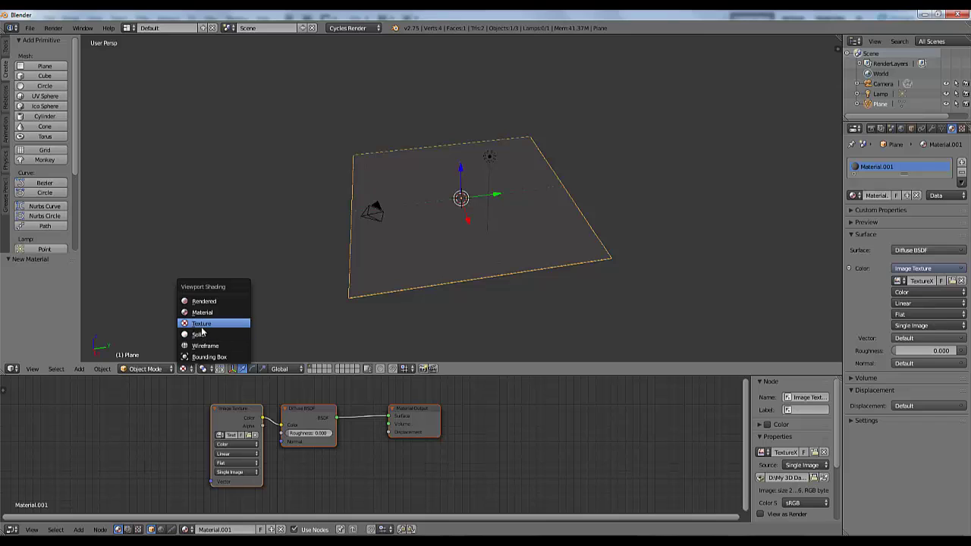
pyautogui.click(197, 336)
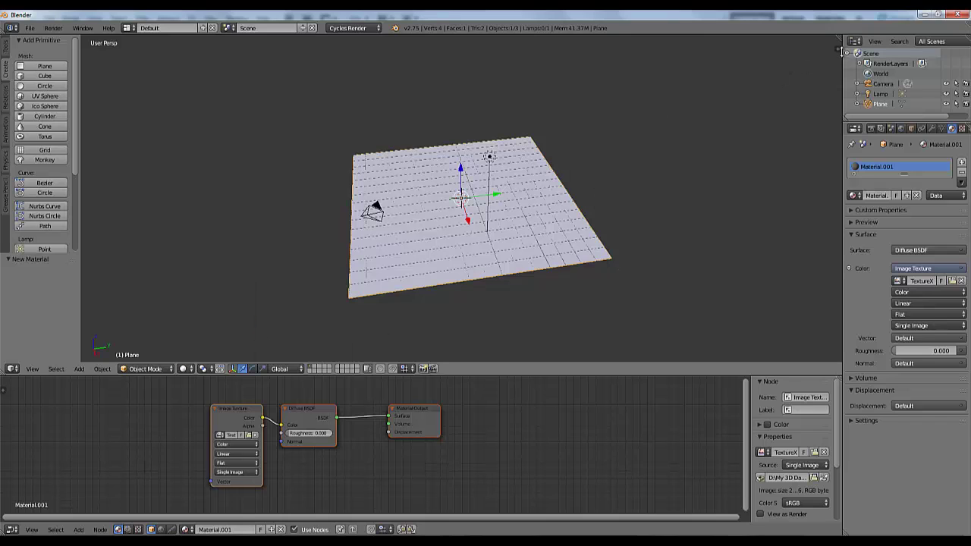
# Split the 3D view in two and make the right pane a UV/Image Editor
pyautogui.moveTo(833, 36); pyautogui.dragTo(460, 89)
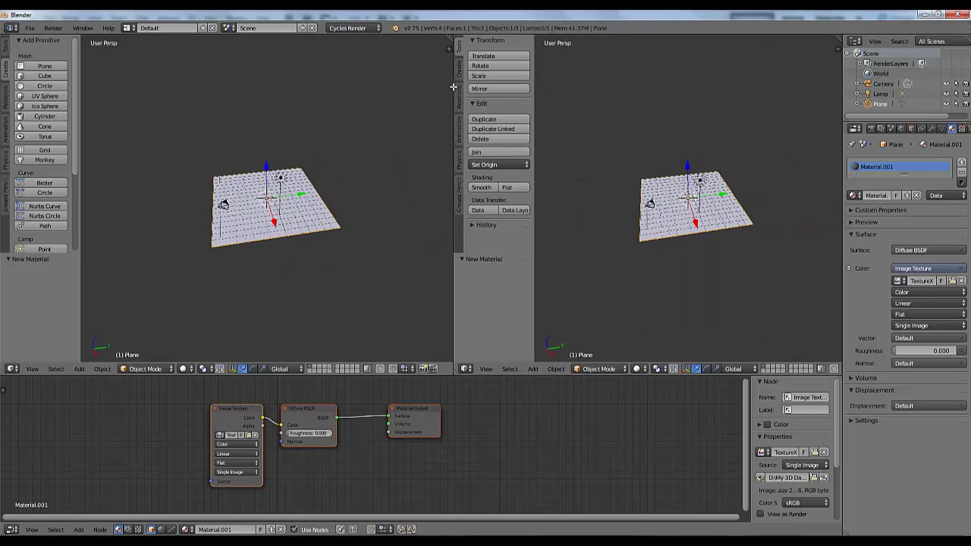
pyautogui.scroll(3, 309, 264)
pyautogui.scroll(2, 310, 264)
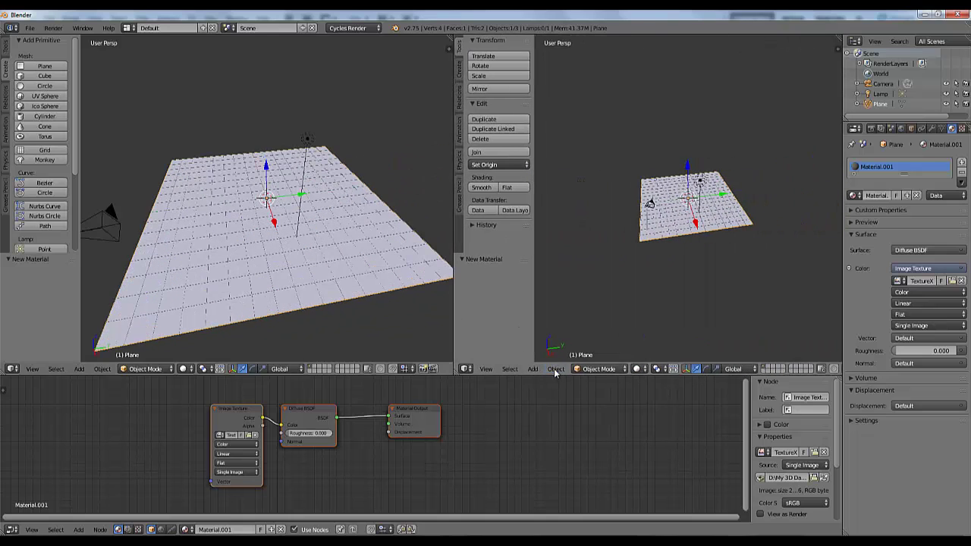
pyautogui.click(465, 369)
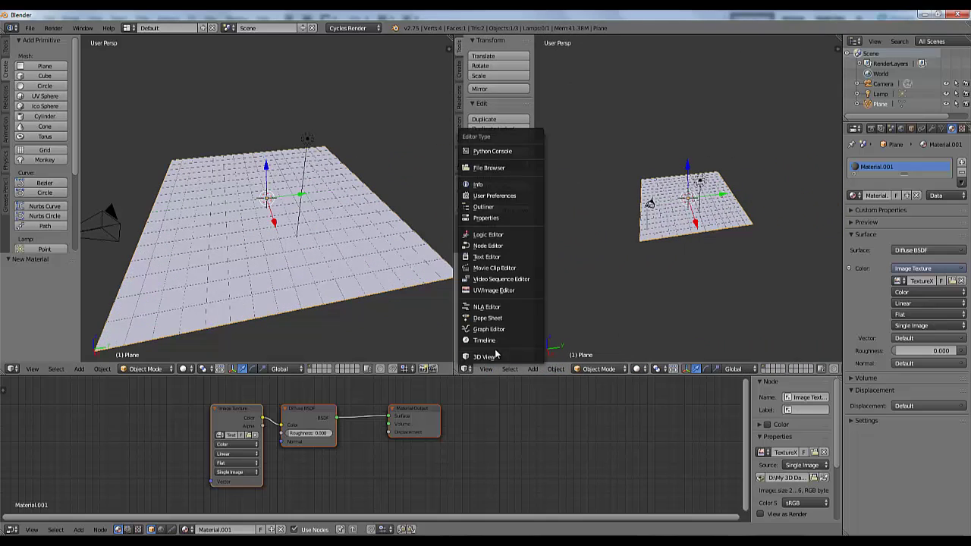
pyautogui.click(489, 295)
pyautogui.scroll(3, 531, 294)
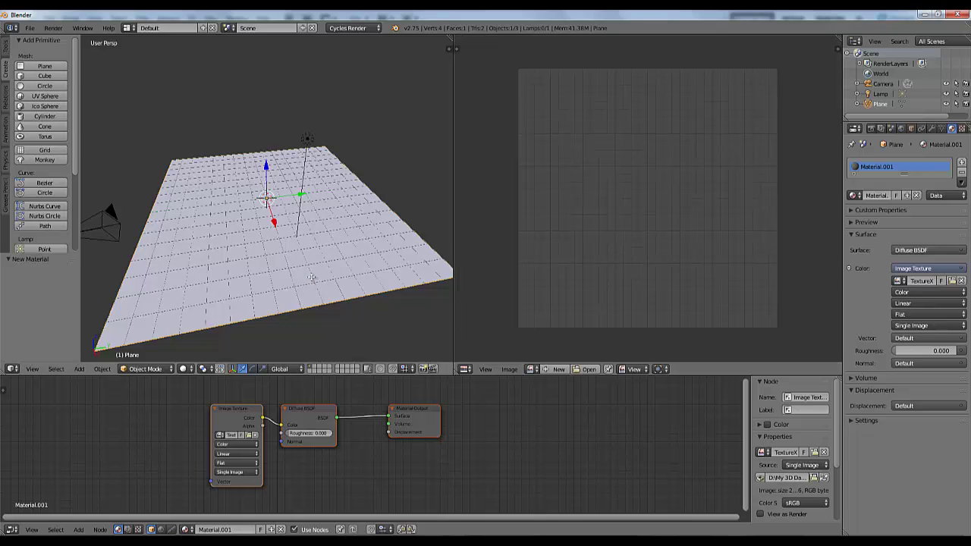
# Put the plane in Edit Mode with all faces selected
pyautogui.press('Tab')
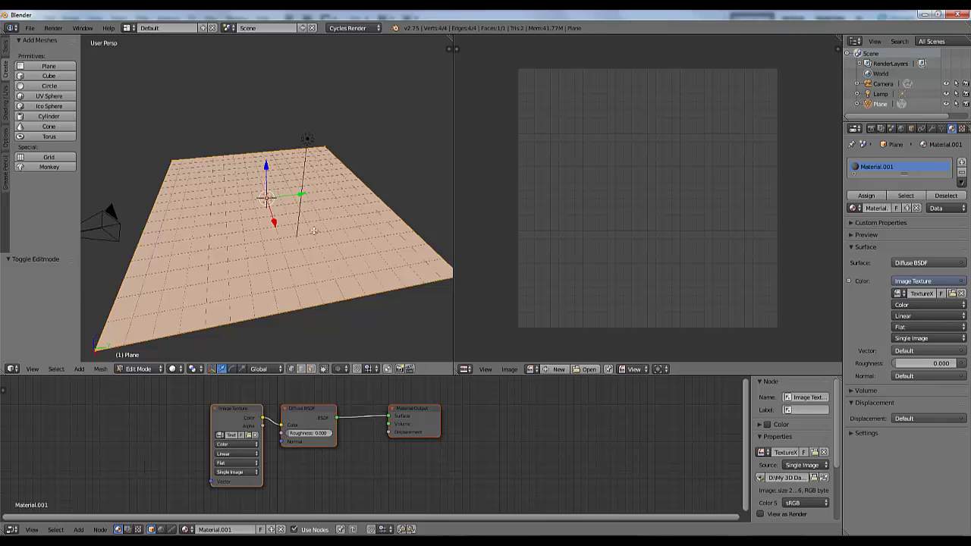
pyautogui.press('a')
pyautogui.press('a')
pyautogui.press('a')
pyautogui.press('a')
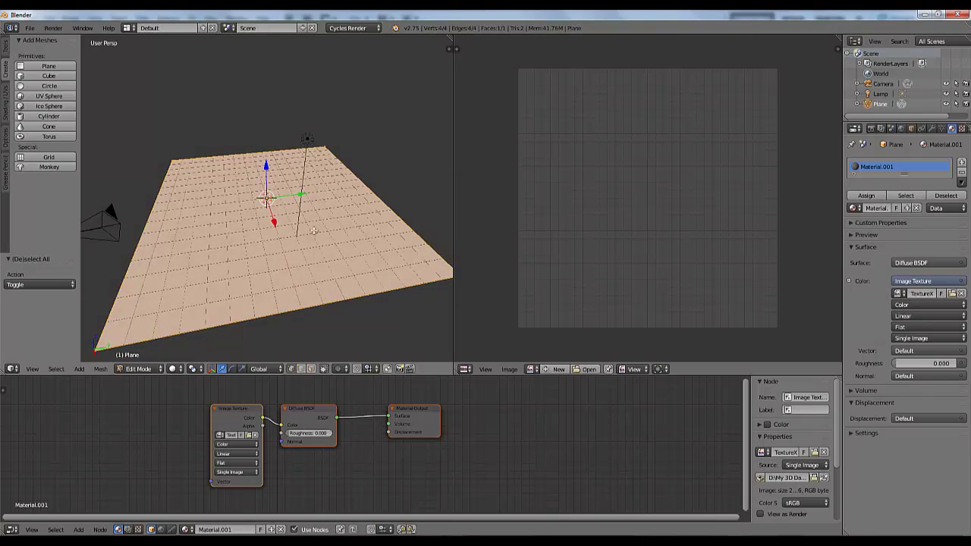
pyautogui.click(510, 369)
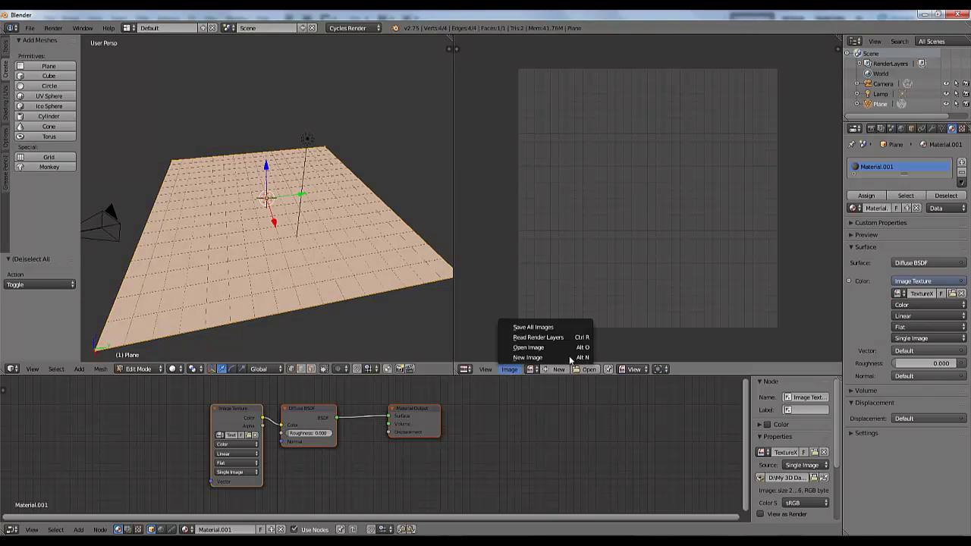
# Load 'TextureX Brick Grey Cobble Stone Small Ground Texture.jpg' from the Textures folder into the image editor
pyautogui.click(529, 349)
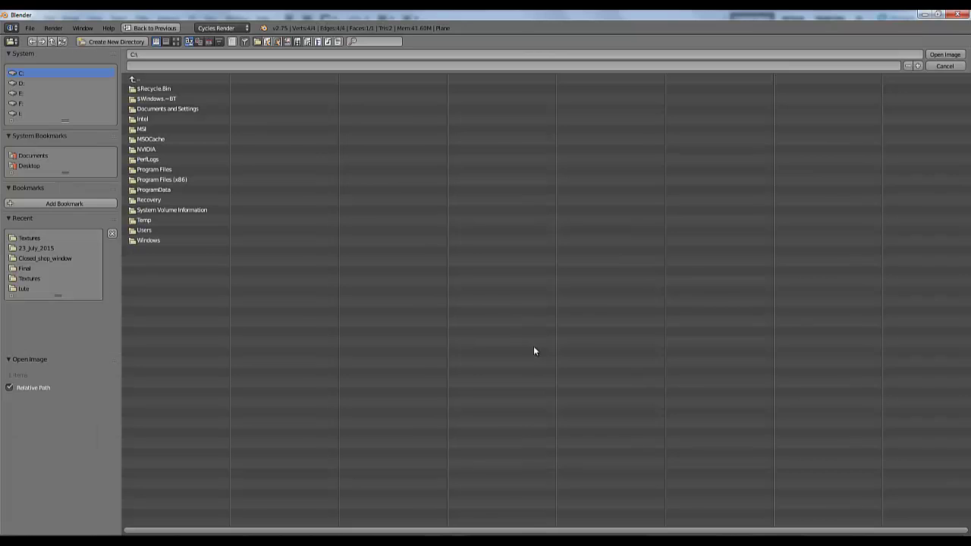
pyautogui.click(35, 238)
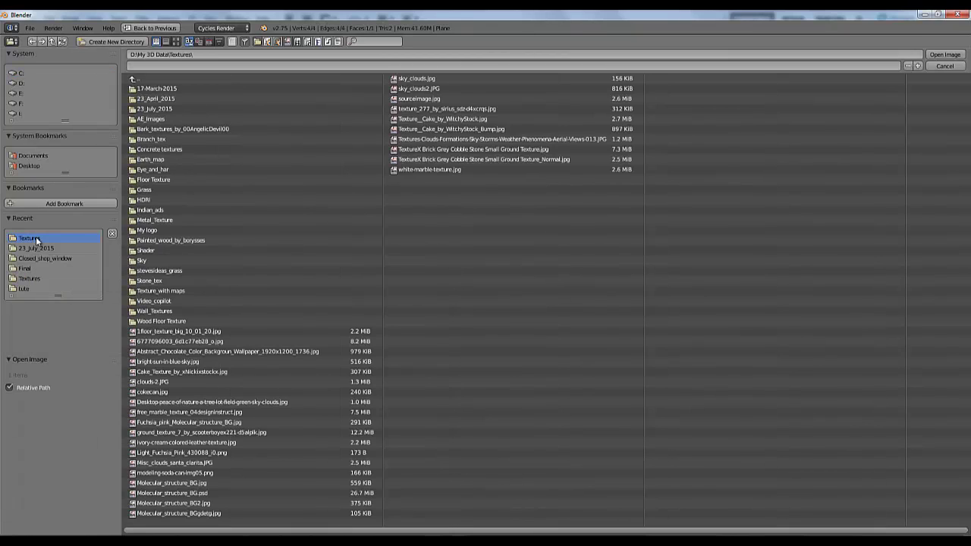
pyautogui.click(176, 41)
pyautogui.scroll(-2, 329, 300)
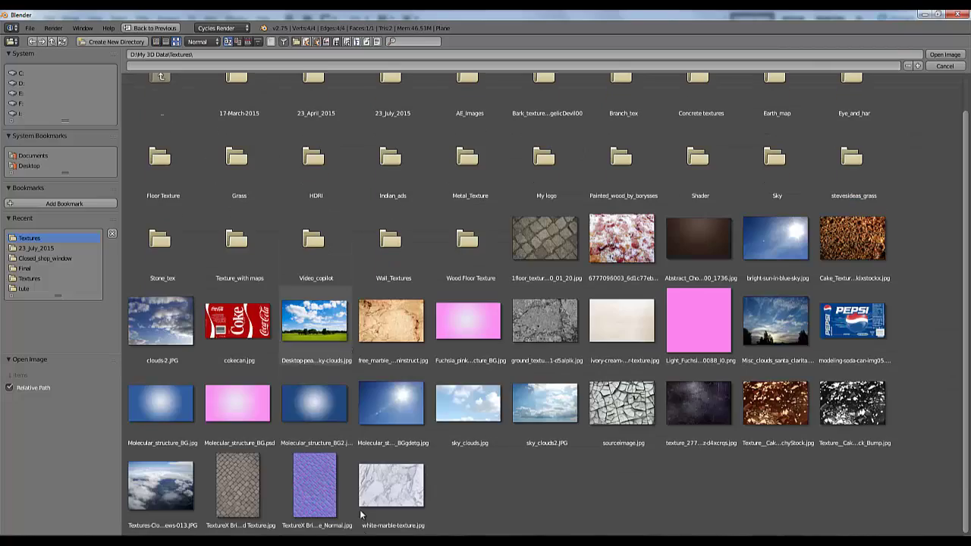
pyautogui.click(263, 486)
pyautogui.click(944, 55)
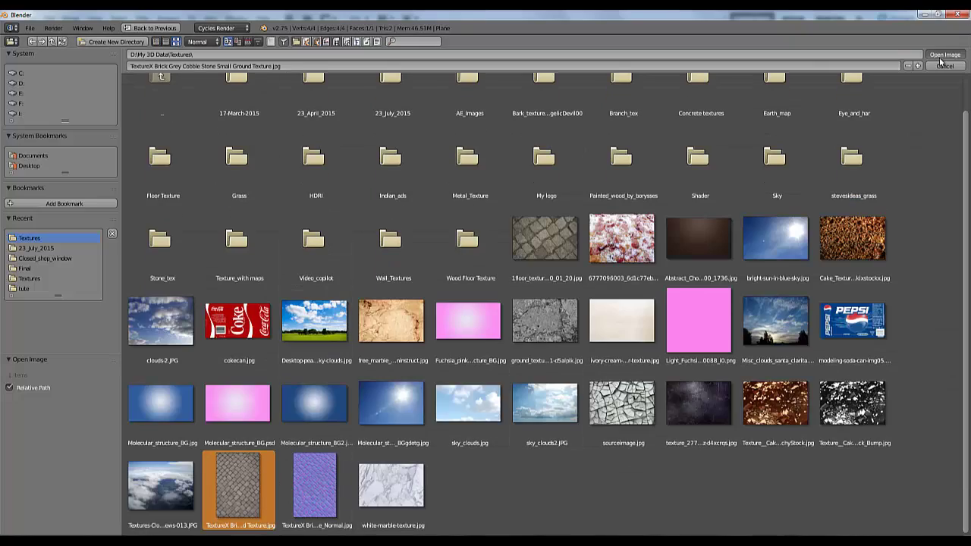
pyautogui.scroll(-7, 592, 178)
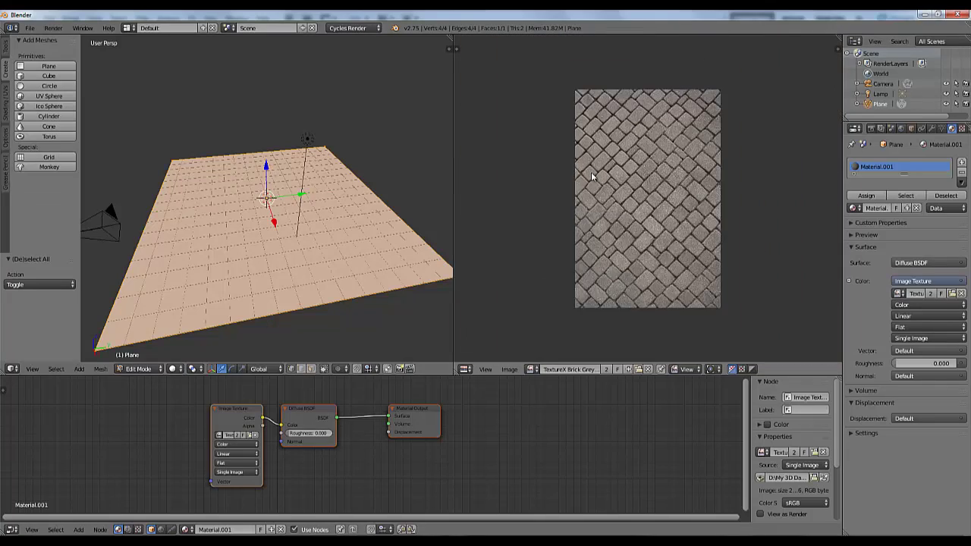
# Unwrap the plane's UVs onto the cobblestone image with Mesh > UV Unwrap > Unwrap
pyautogui.click(98, 370)
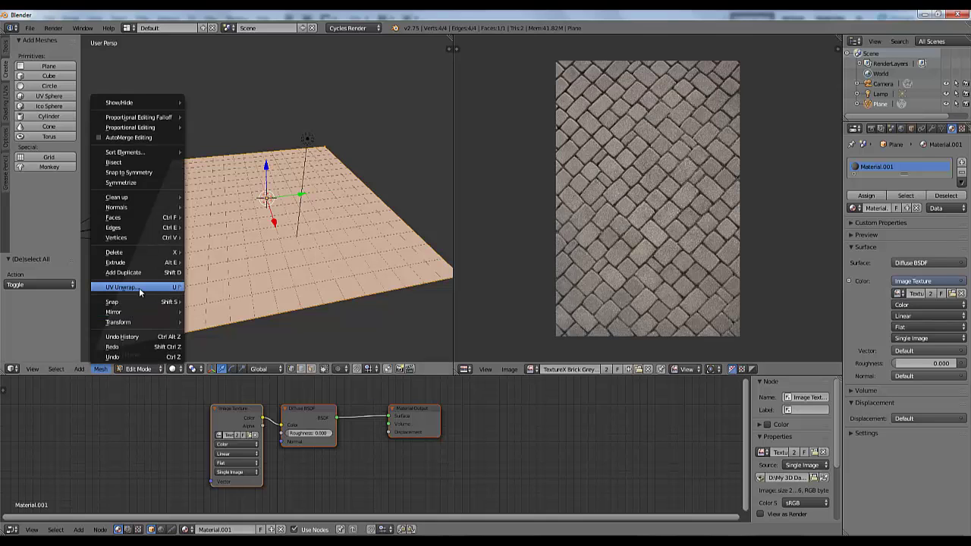
pyautogui.moveTo(139, 288)
pyautogui.click(210, 287)
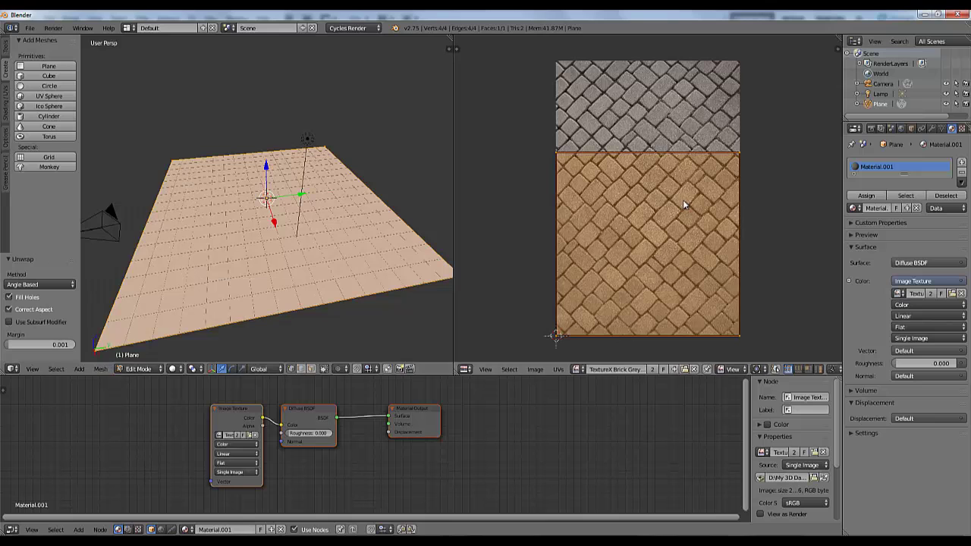
pyautogui.scroll(-2, 611, 179)
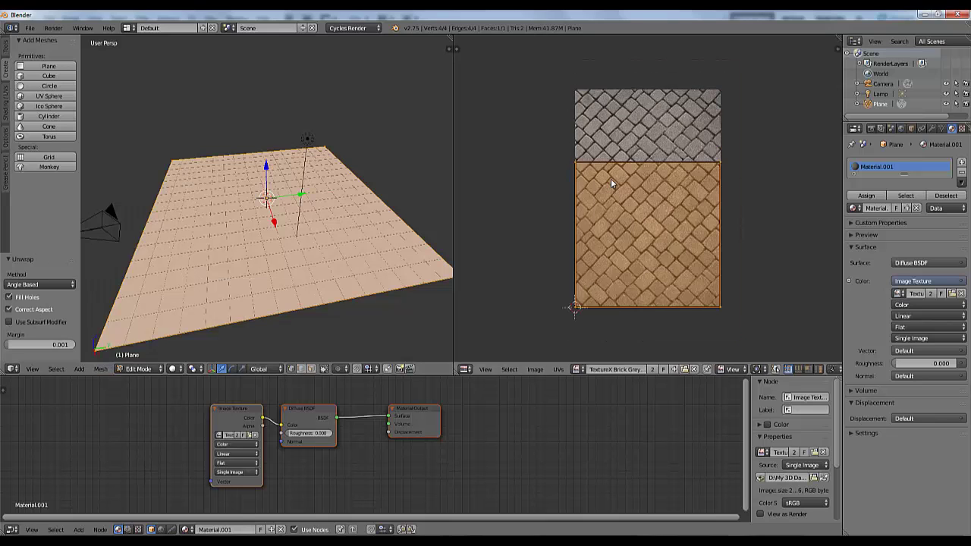
pyautogui.scroll(3, 611, 178)
pyautogui.scroll(-3, 611, 178)
pyautogui.scroll(3, 611, 178)
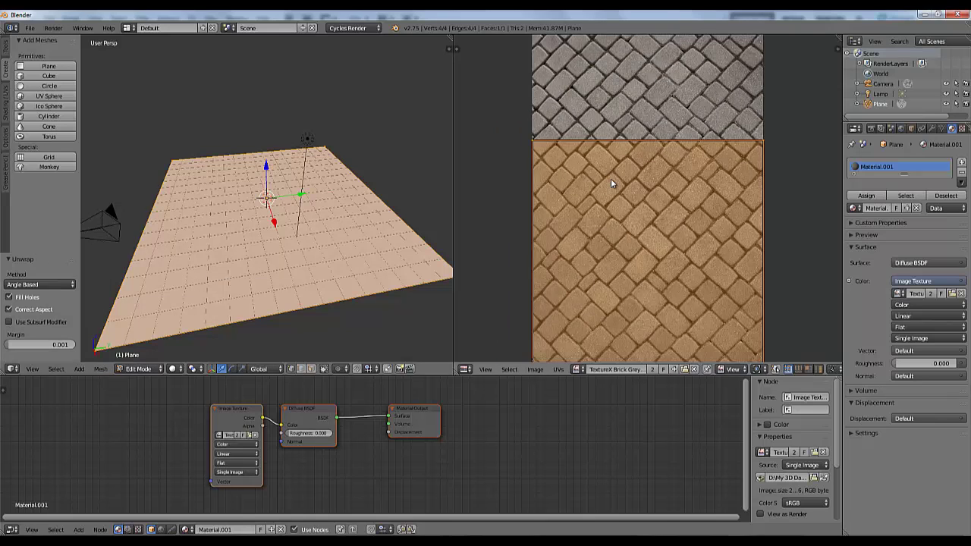
pyautogui.scroll(-1, 611, 178)
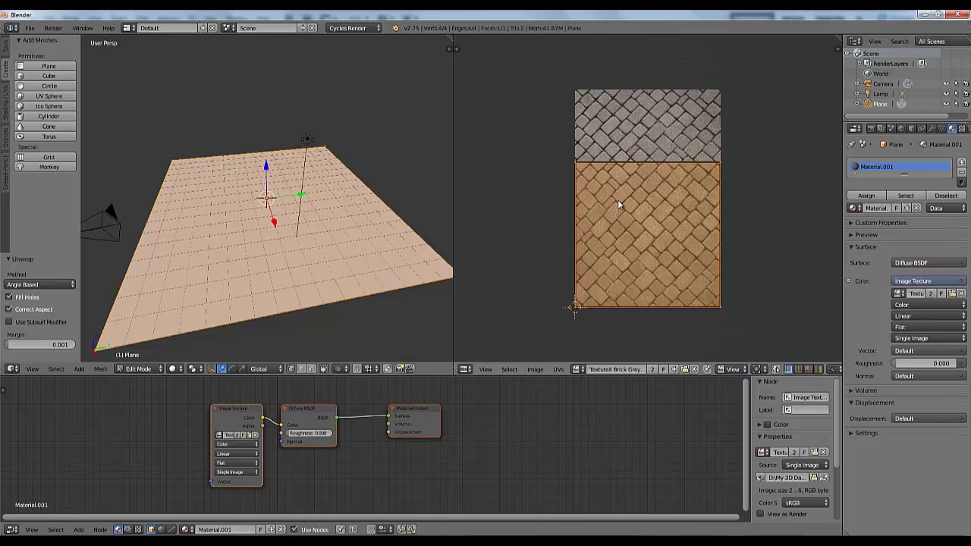
# Move the UV face's top edge vertically to the image top, then return to Object Mode
pyautogui.press('a')
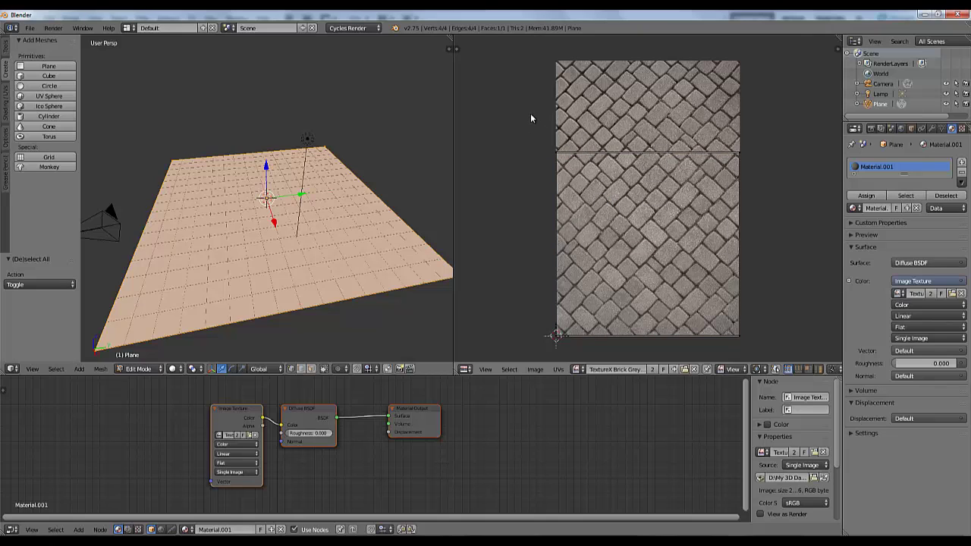
pyautogui.press('c')
pyautogui.moveTo(603, 185)
pyautogui.mouseDown()
pyautogui.moveTo(747, 163)
pyautogui.moveTo(769, 111)
pyautogui.mouseUp()
pyautogui.press('Escape')
pyautogui.press('g')
pyautogui.press('y')
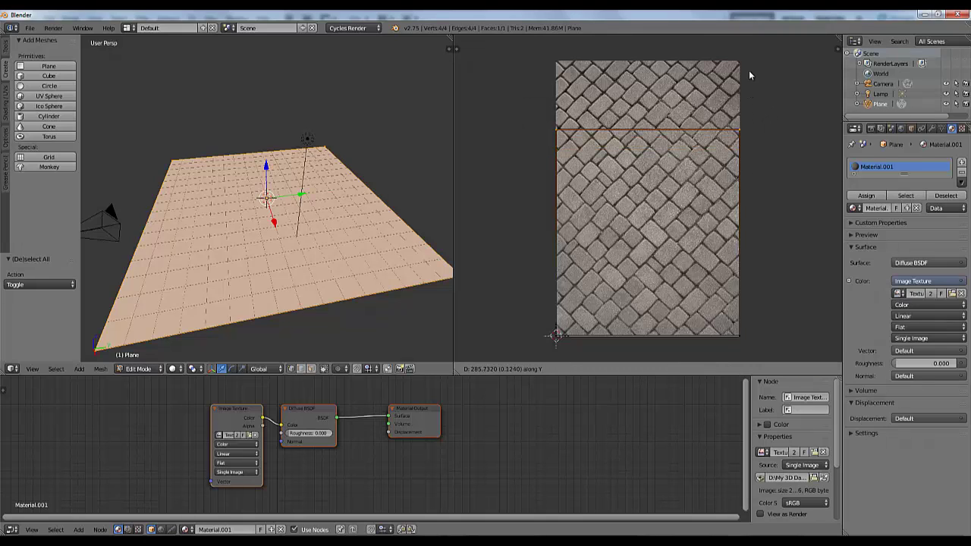
pyautogui.click(758, 349)
pyautogui.press('Tab')
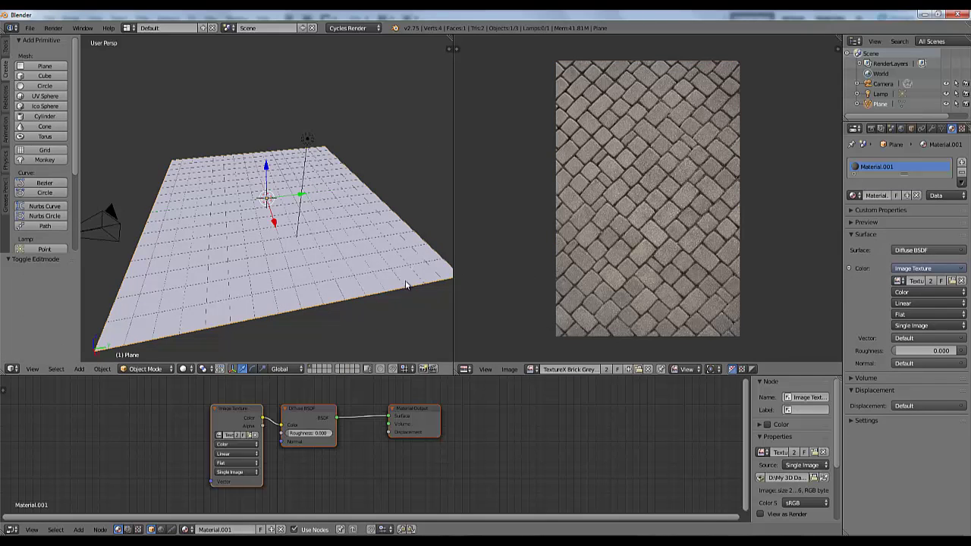
# Merge the image editor back into a full-width 3D view with Texture shading
pyautogui.moveTo(449, 37); pyautogui.dragTo(678, 87)
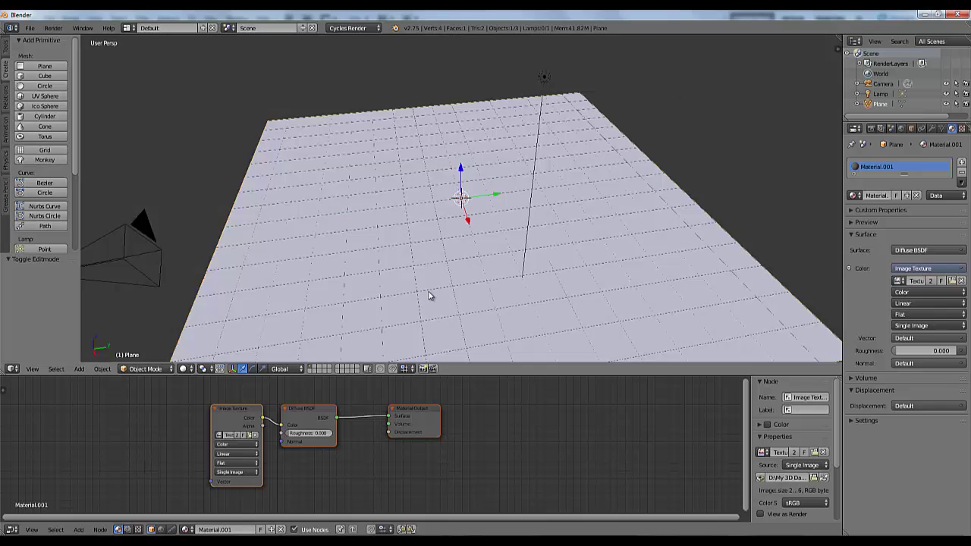
pyautogui.scroll(-5, 430, 293)
pyautogui.scroll(3, 423, 269)
pyautogui.click(182, 369)
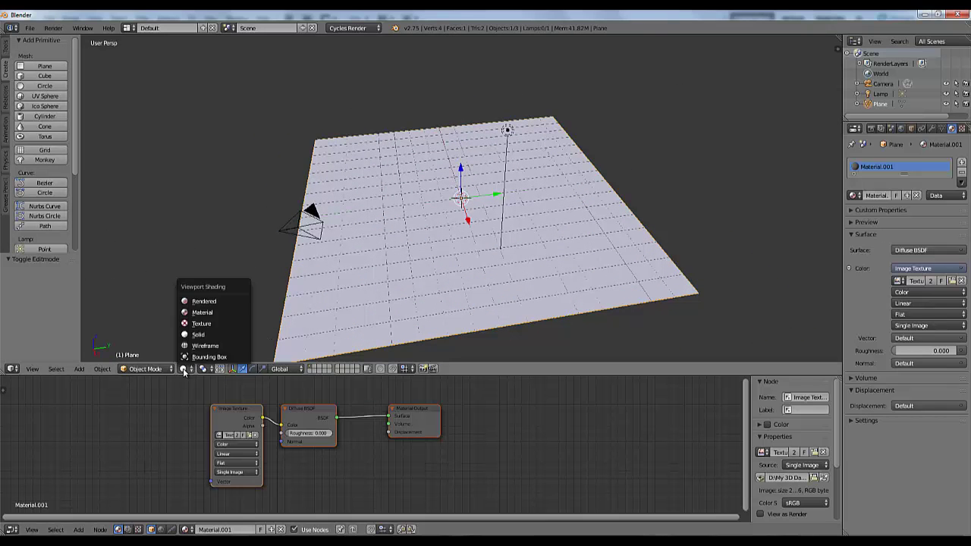
pyautogui.click(207, 328)
pyautogui.moveTo(375, 245)
pyautogui.mouseDown()
pyautogui.moveTo(282, 240)
pyautogui.moveTo(297, 266)
pyautogui.moveTo(272, 240)
pyautogui.moveTo(249, 265)
pyautogui.moveTo(254, 304)
pyautogui.mouseUp()
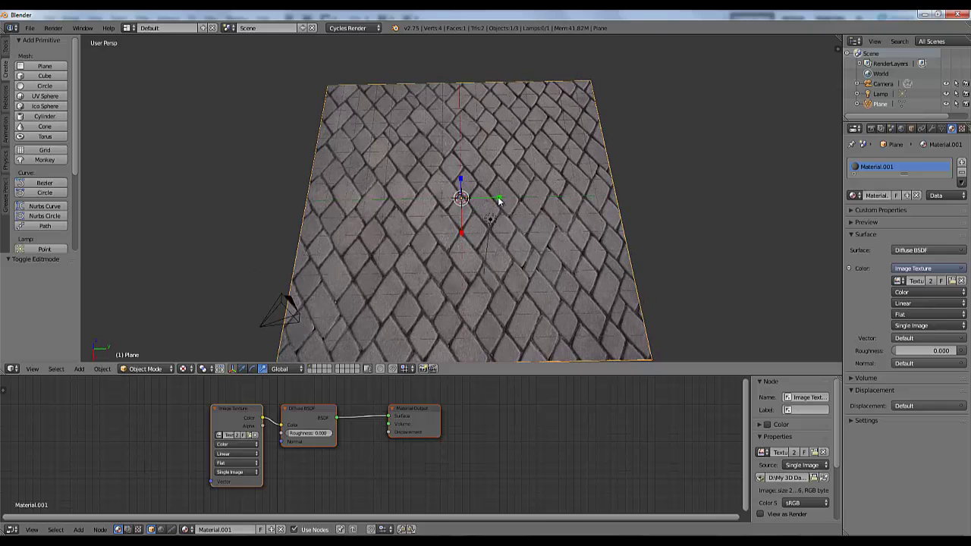
# Scale the plane up by 1.795 and orbit to a low oblique view
pyautogui.press('s')
pyautogui.click(527, 198)
pyautogui.moveTo(397, 267); pyautogui.dragTo(440, 242)
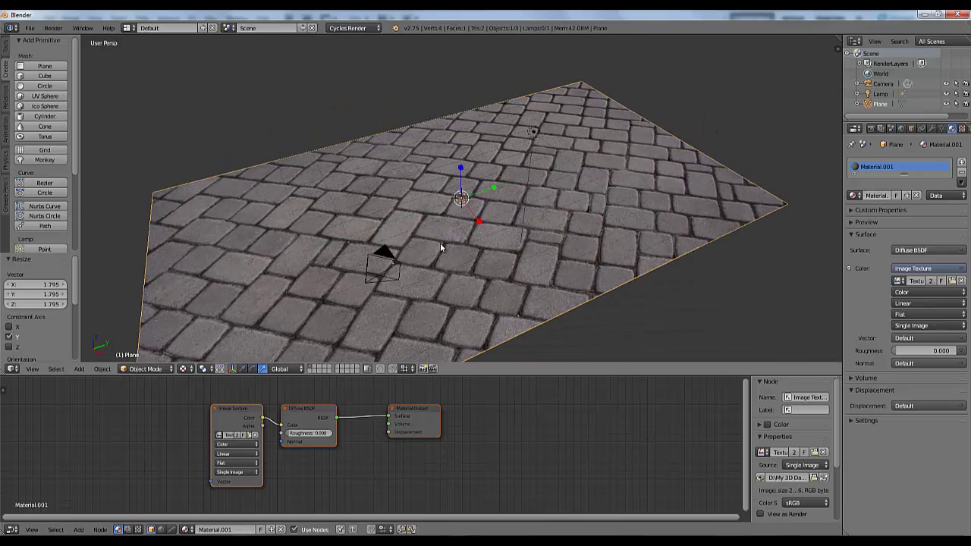
pyautogui.click(244, 369)
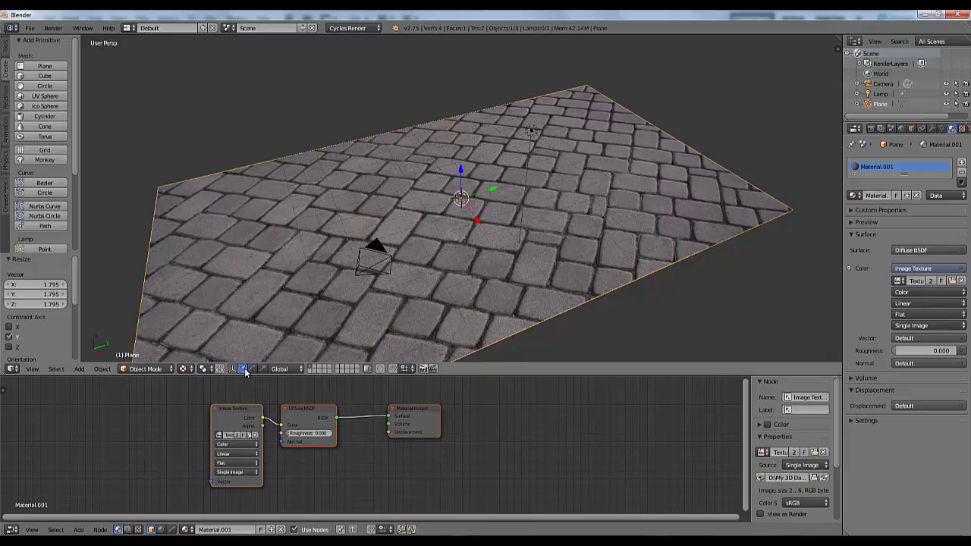
# Add a second Image Texture node and a Normal Map node below the existing nodes
pyautogui.scroll(-1, 372, 476)
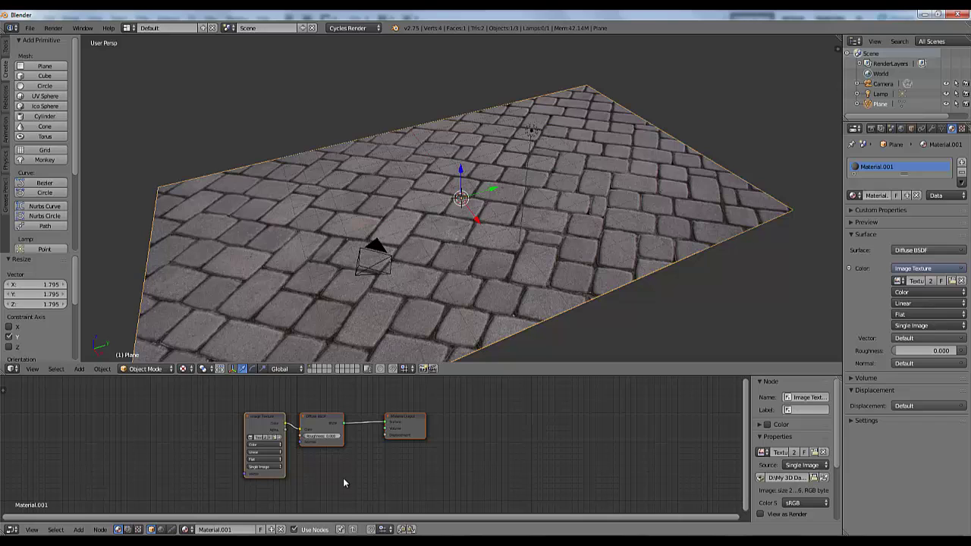
pyautogui.hotkey('shift', 'a')
pyautogui.moveTo(335, 464)
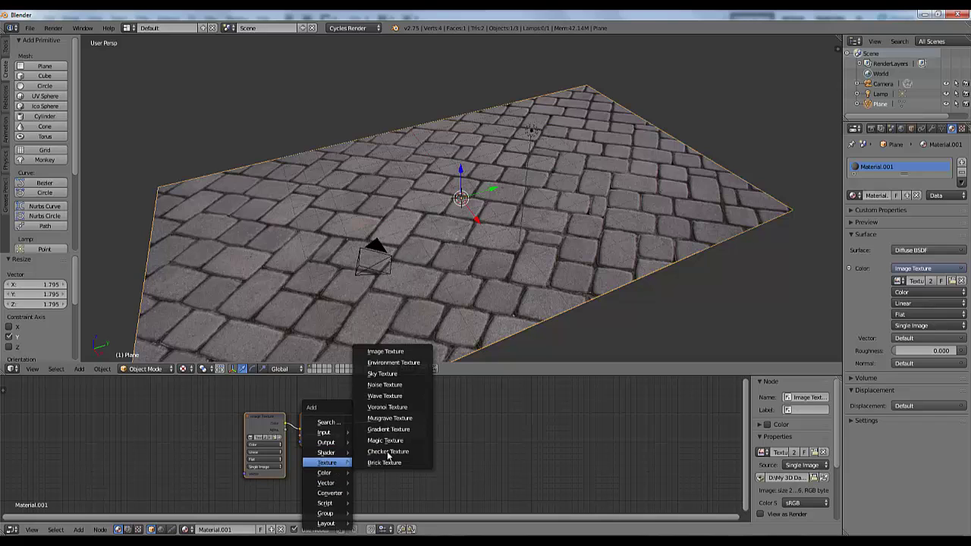
pyautogui.click(387, 352)
pyautogui.click(301, 464)
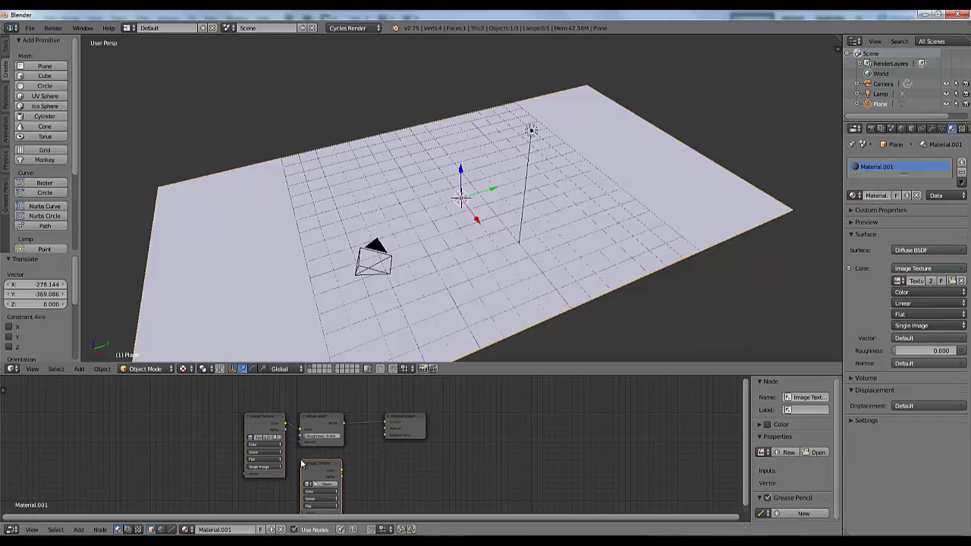
pyautogui.hotkey('shift', 'a')
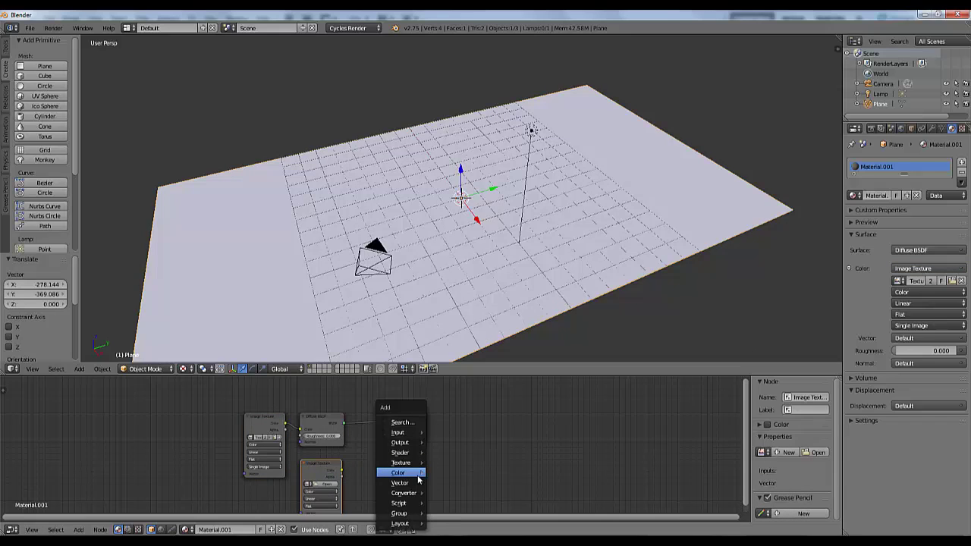
pyautogui.moveTo(418, 475)
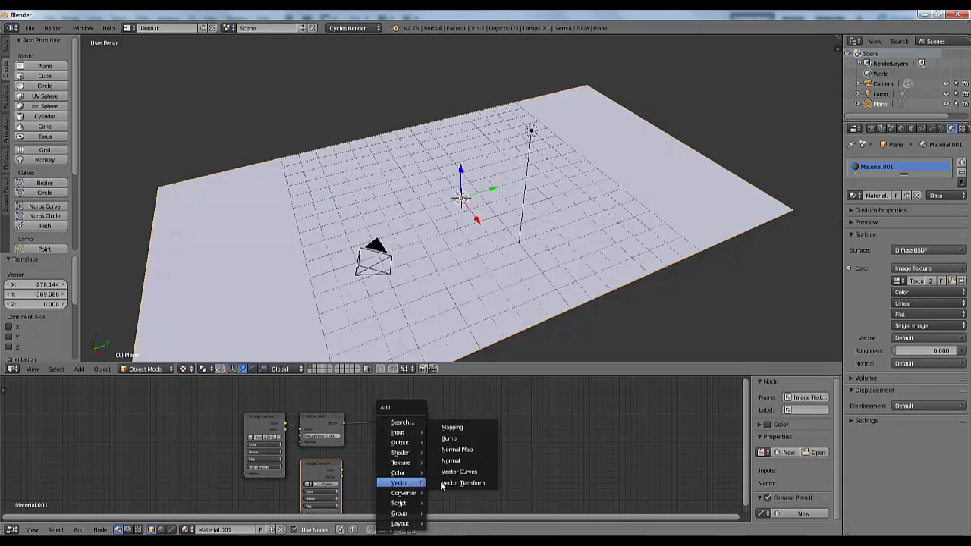
pyautogui.click(461, 450)
pyautogui.click(388, 463)
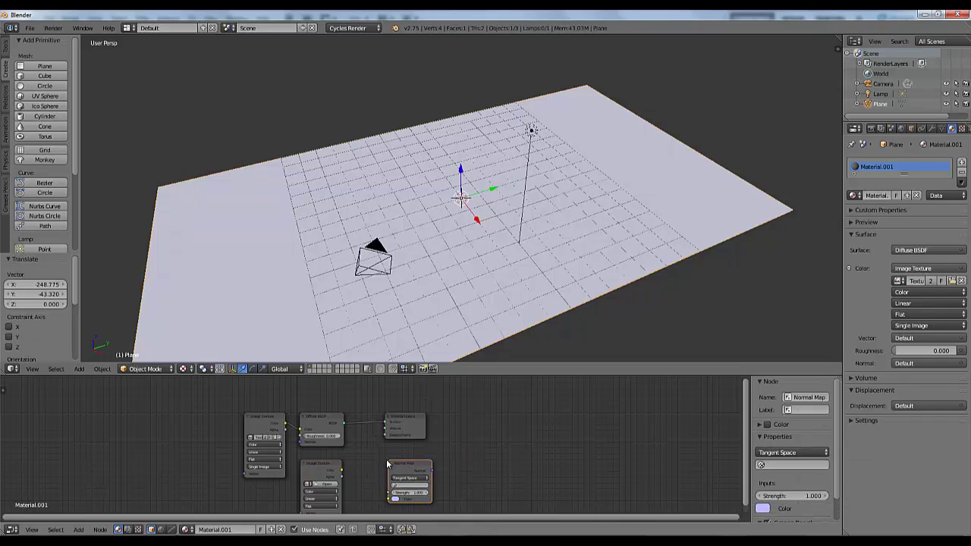
# Select the cobblestone _Normal.jpg image from the Textures folder for the new texture node
pyautogui.click(327, 484)
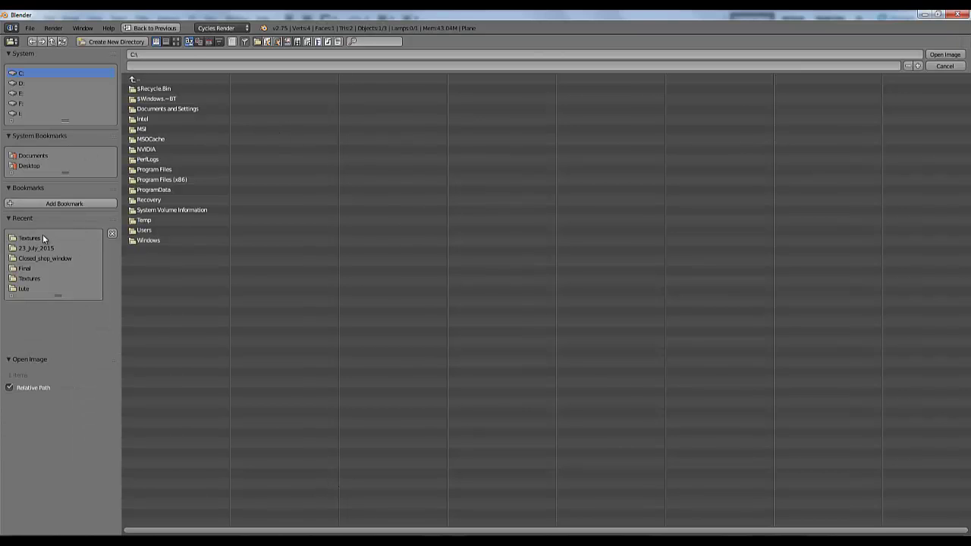
pyautogui.click(42, 238)
pyautogui.click(175, 41)
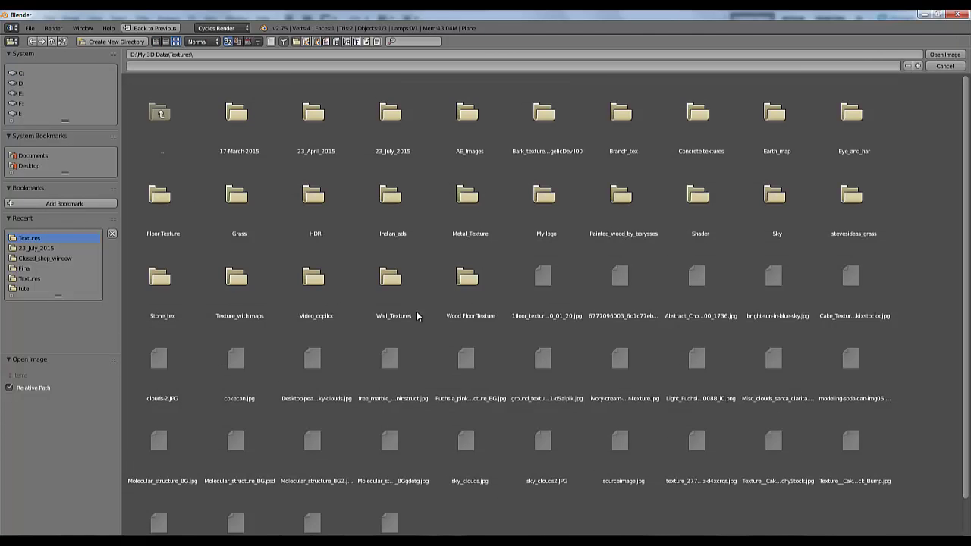
pyautogui.scroll(-2, 416, 316)
pyautogui.click(315, 486)
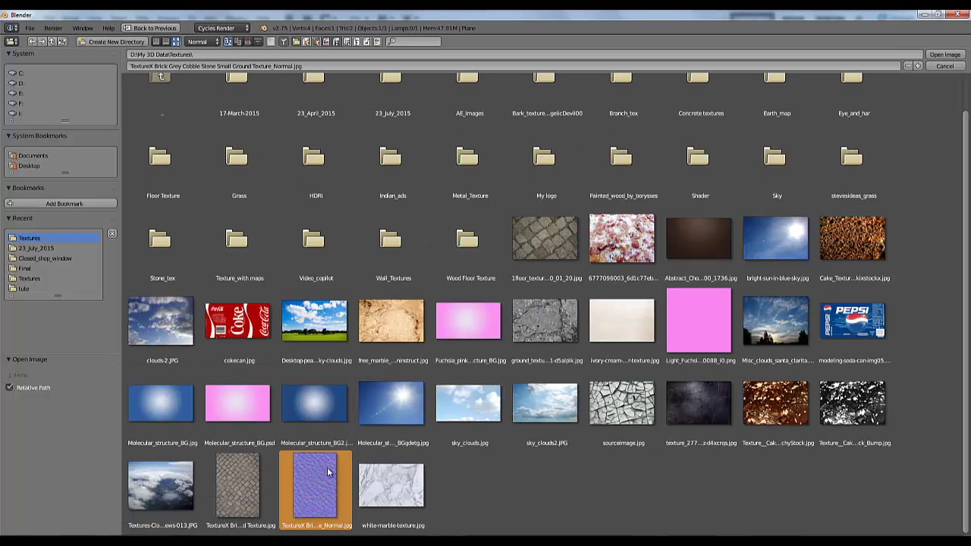
# Load the normal-map image and wire it through Normal Map into Material Output Displacement
pyautogui.click(946, 54)
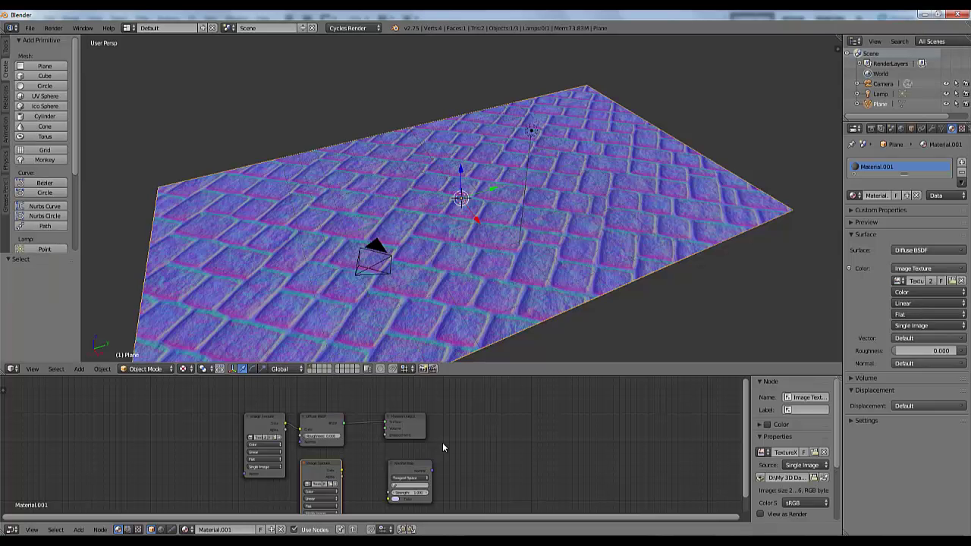
pyautogui.scroll(-2, 394, 251)
pyautogui.scroll(2, 391, 247)
pyautogui.scroll(-2, 392, 248)
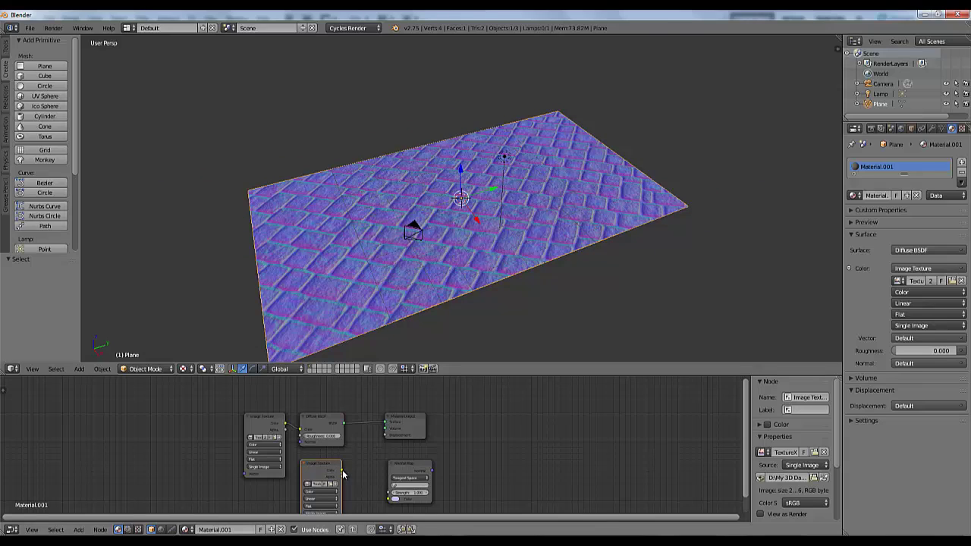
pyautogui.moveTo(342, 474); pyautogui.dragTo(391, 501)
pyautogui.moveTo(432, 471); pyautogui.dragTo(575, 429)
# Tidy the node layout, preview the cobblestone colour texture, and orbit the plane
pyautogui.click(277, 422)
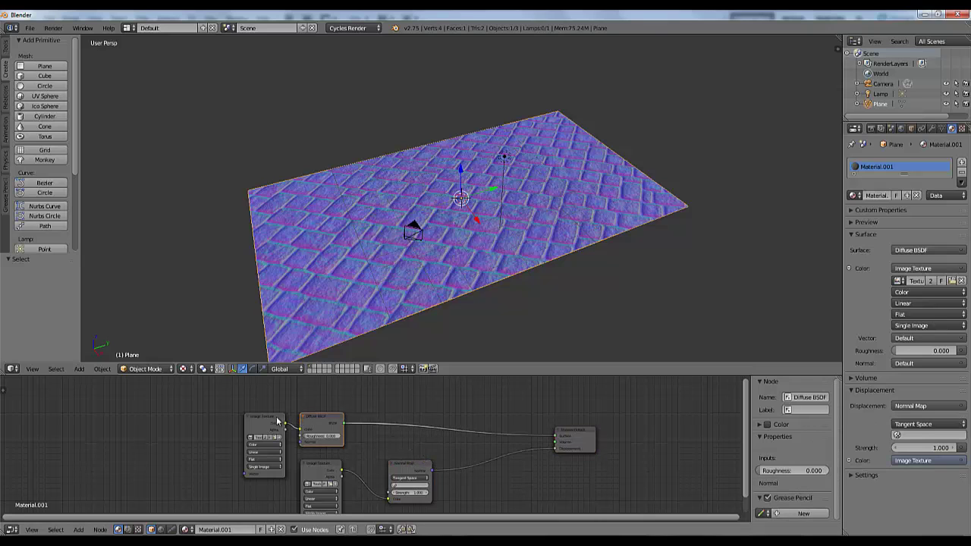
pyautogui.scroll(1, 540, 458)
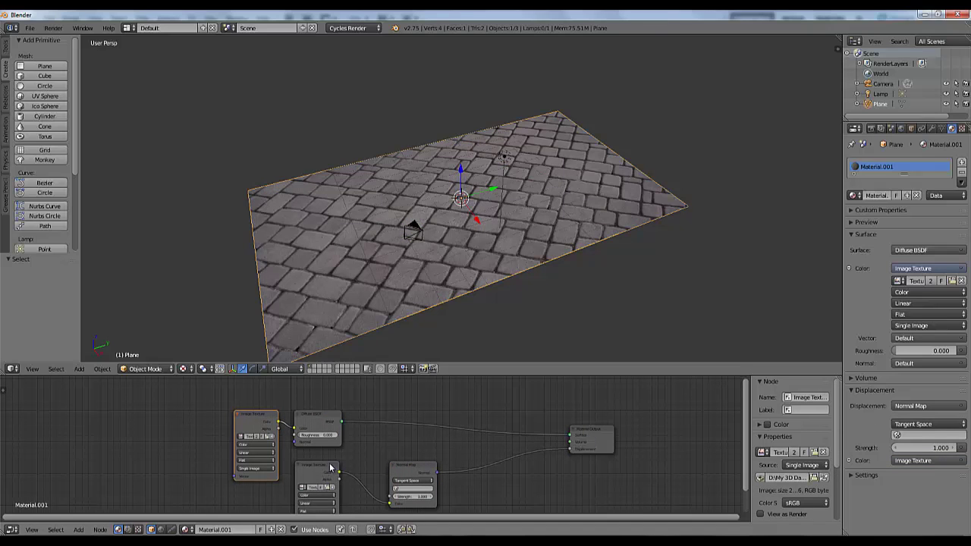
pyautogui.moveTo(330, 468); pyautogui.dragTo(317, 477)
pyautogui.moveTo(416, 472); pyautogui.dragTo(393, 478)
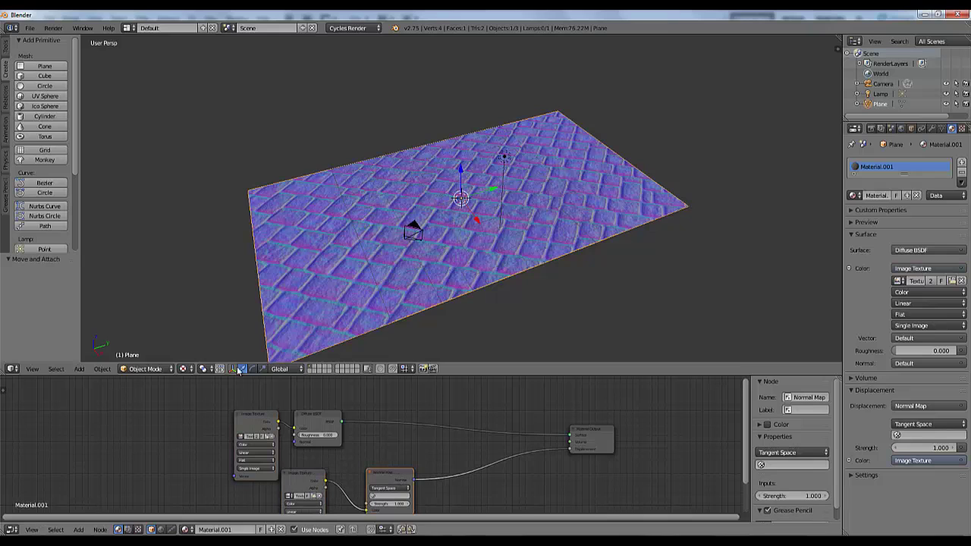
pyautogui.moveTo(322, 420); pyautogui.dragTo(358, 420)
pyautogui.click(266, 420)
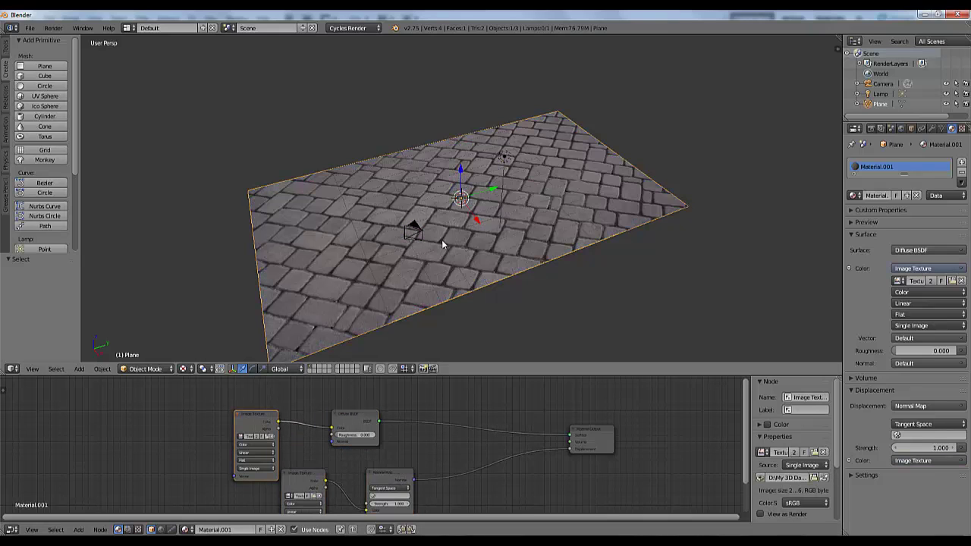
pyautogui.scroll(2, 426, 281)
pyautogui.scroll(-2, 408, 237)
pyautogui.moveTo(448, 254); pyautogui.dragTo(459, 274)
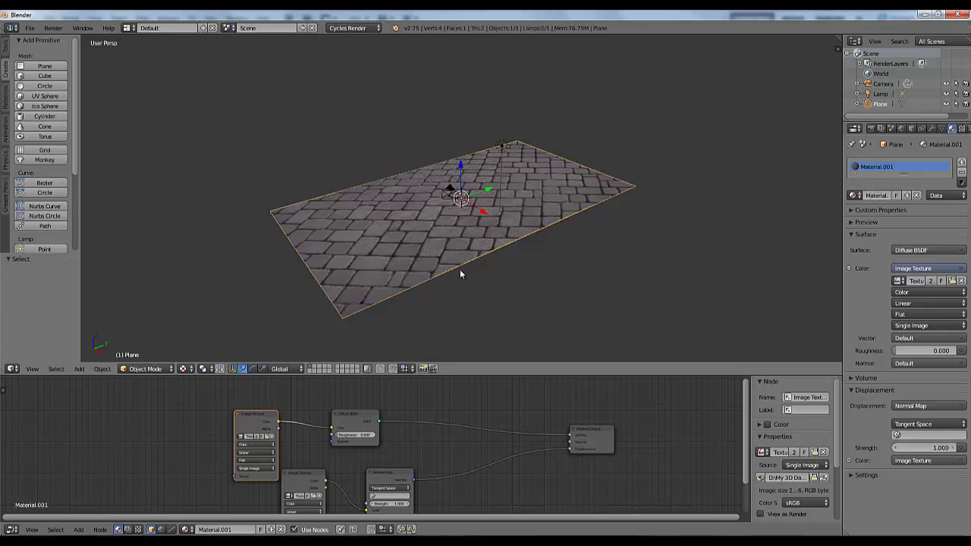
# Preview the cobblestone plane in Cycles Rendered shading (Shift+Z), orbiting and zooming around it
pyautogui.hotkey('shift', 'z')
pyautogui.scroll(3, 460, 269)
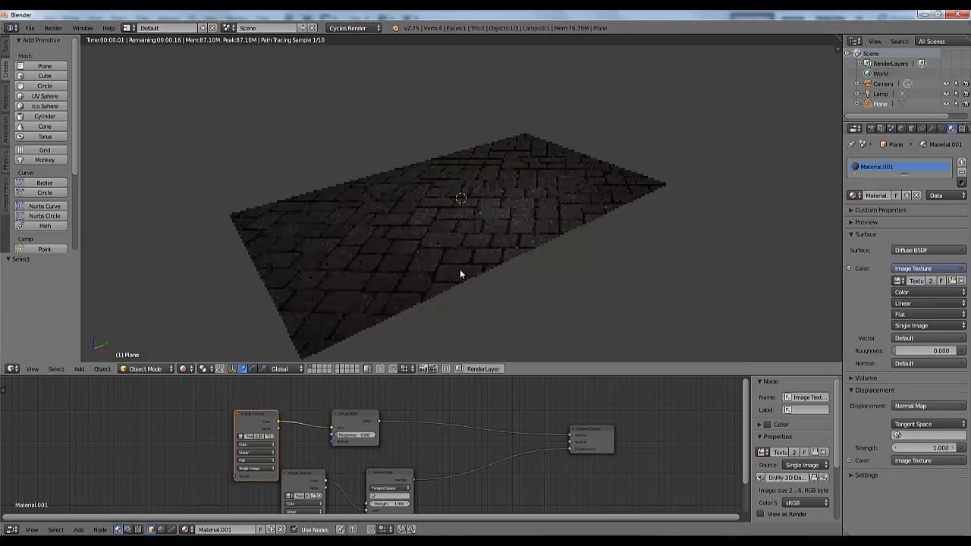
pyautogui.scroll(-3, 460, 269)
pyautogui.moveTo(447, 285); pyautogui.dragTo(368, 288)
pyautogui.scroll(3, 458, 275)
pyautogui.scroll(-3, 458, 276)
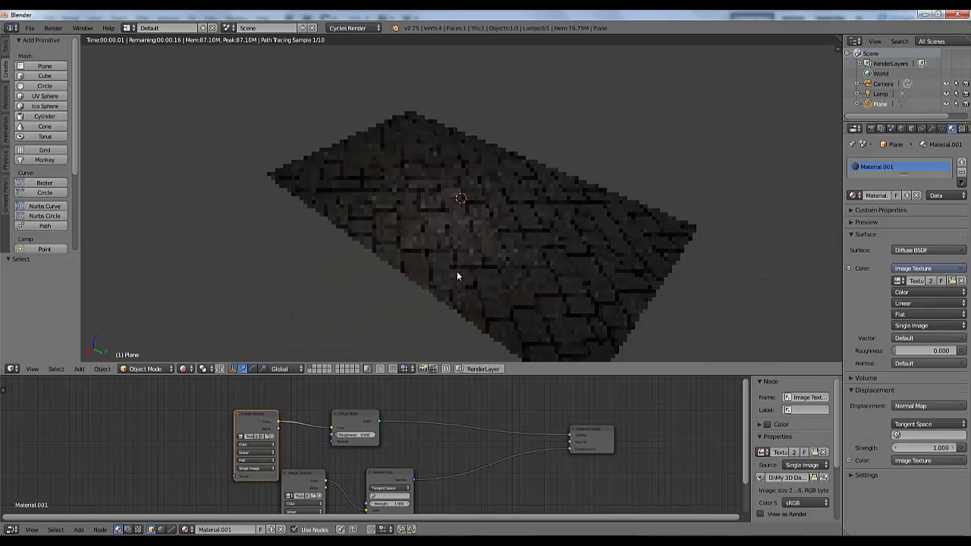
pyautogui.moveTo(460, 275); pyautogui.dragTo(524, 282)
pyautogui.scroll(1, 524, 281)
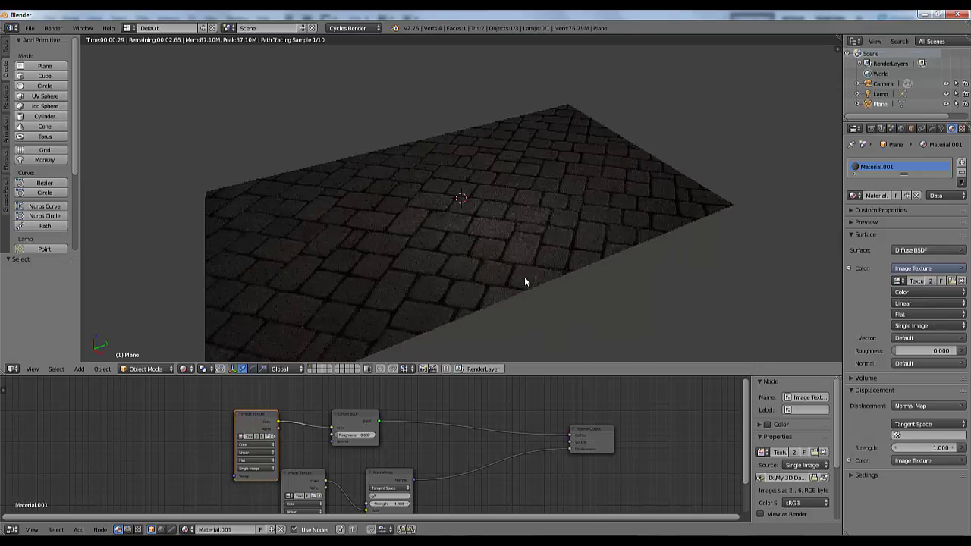
# Return the plane to Texture shading, orbit it, then switch to the browser's YouTube channel page
pyautogui.hotkey('shift', 'z')
pyautogui.scroll(-3, 498, 268)
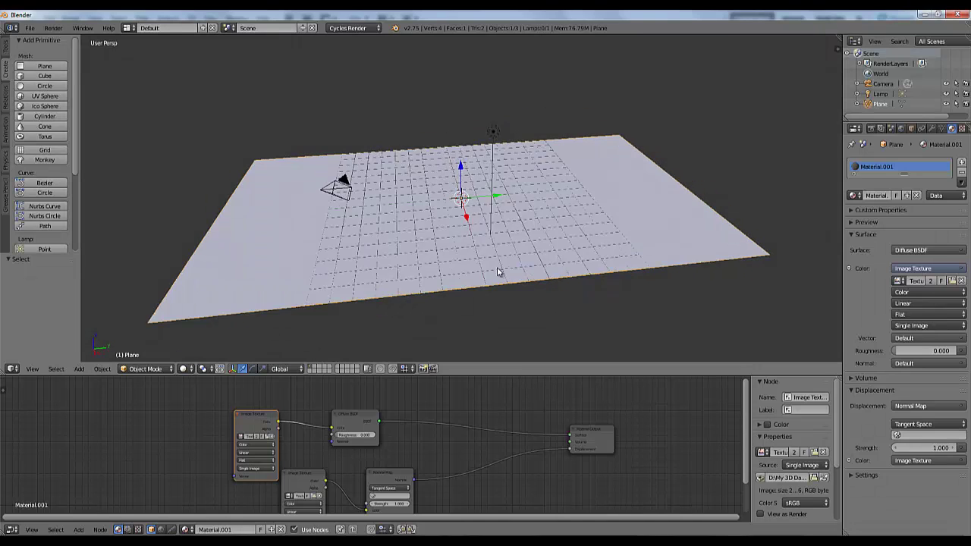
pyautogui.click(184, 369)
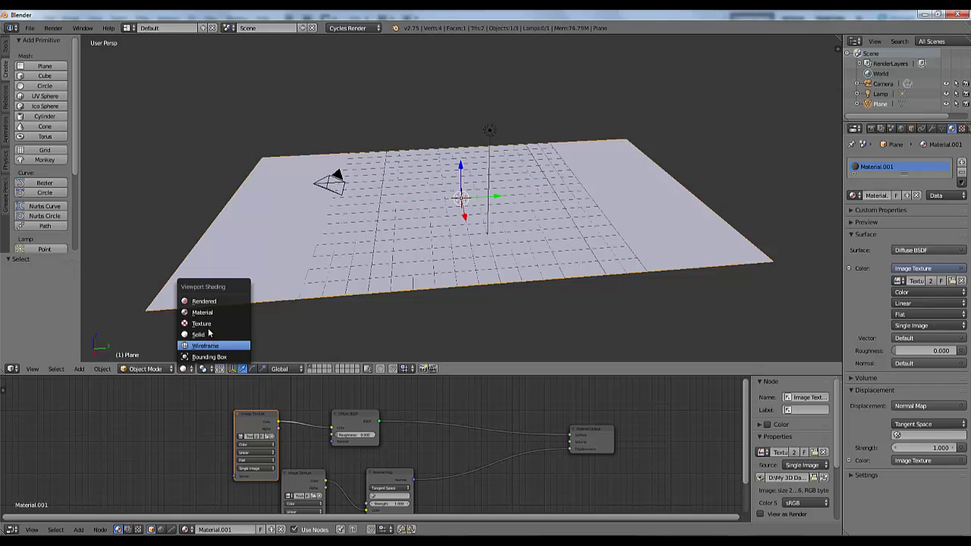
pyautogui.click(201, 323)
pyautogui.moveTo(407, 242); pyautogui.dragTo(431, 252)
pyautogui.scroll(2, 429, 253)
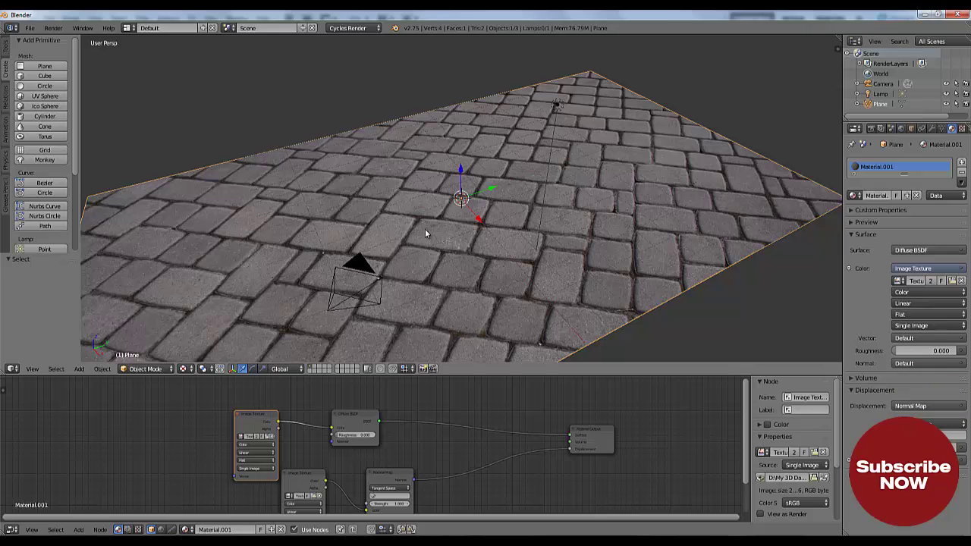
pyautogui.hotkey('alt', 'Tab')
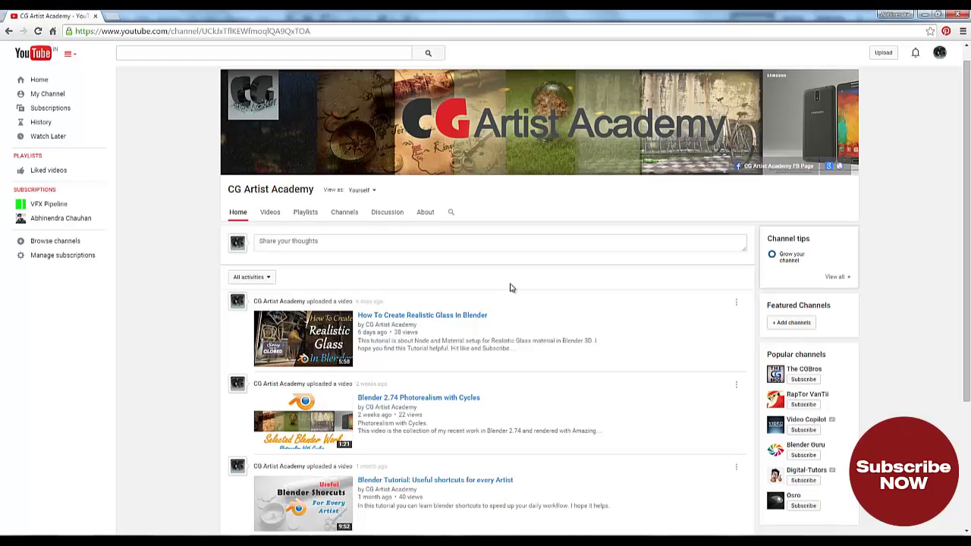